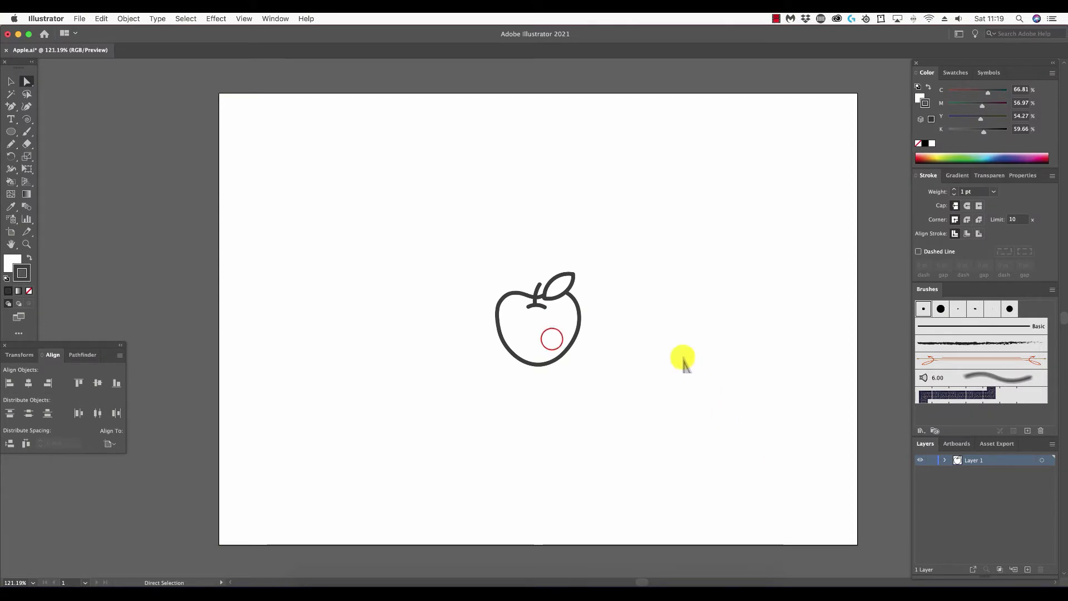
# Step: Fill the apple's body and its leaf with green from the colour spectrum
pyautogui.click(552, 339)
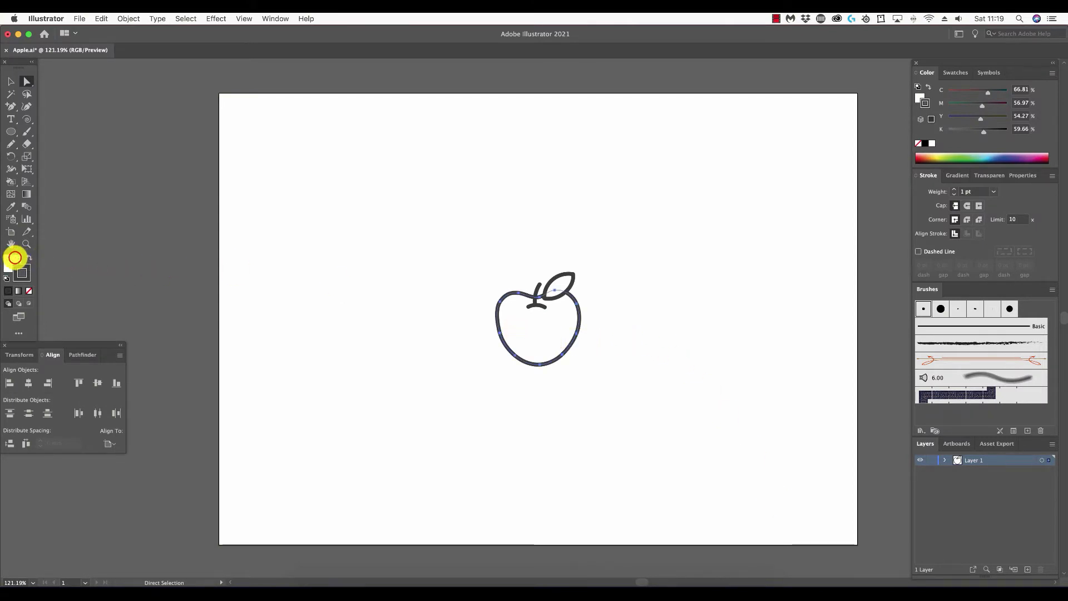
pyautogui.click(12, 261)
pyautogui.click(953, 157)
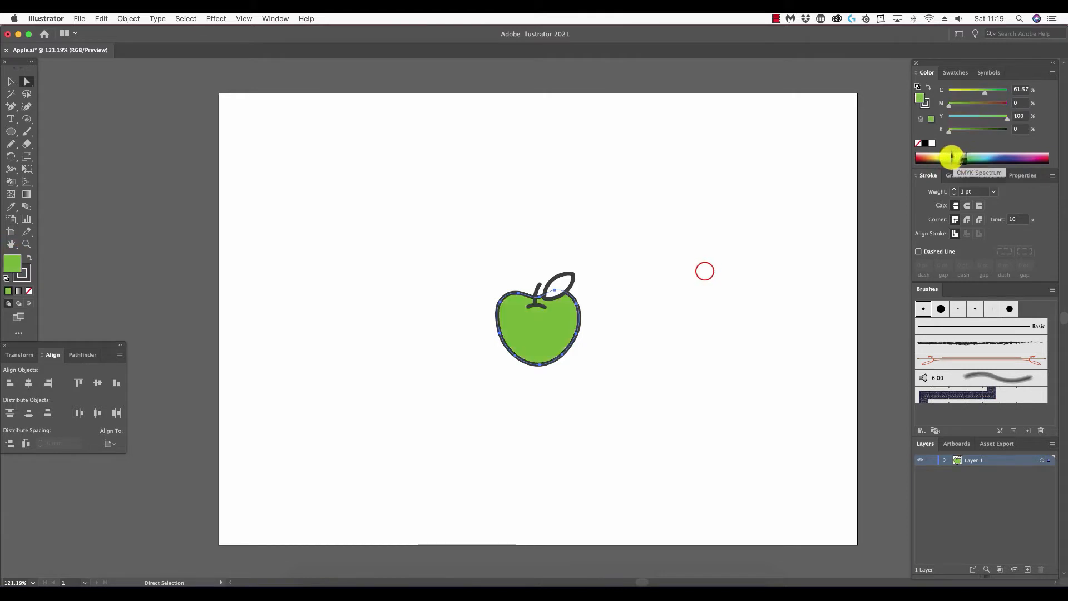
pyautogui.click(556, 288)
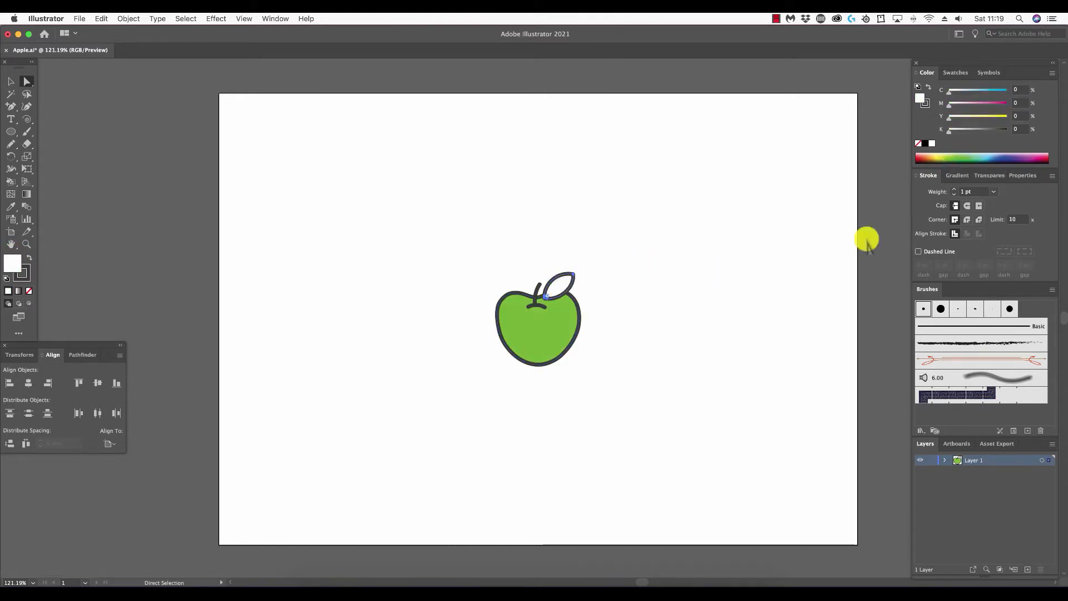
pyautogui.click(956, 160)
pyautogui.click(768, 326)
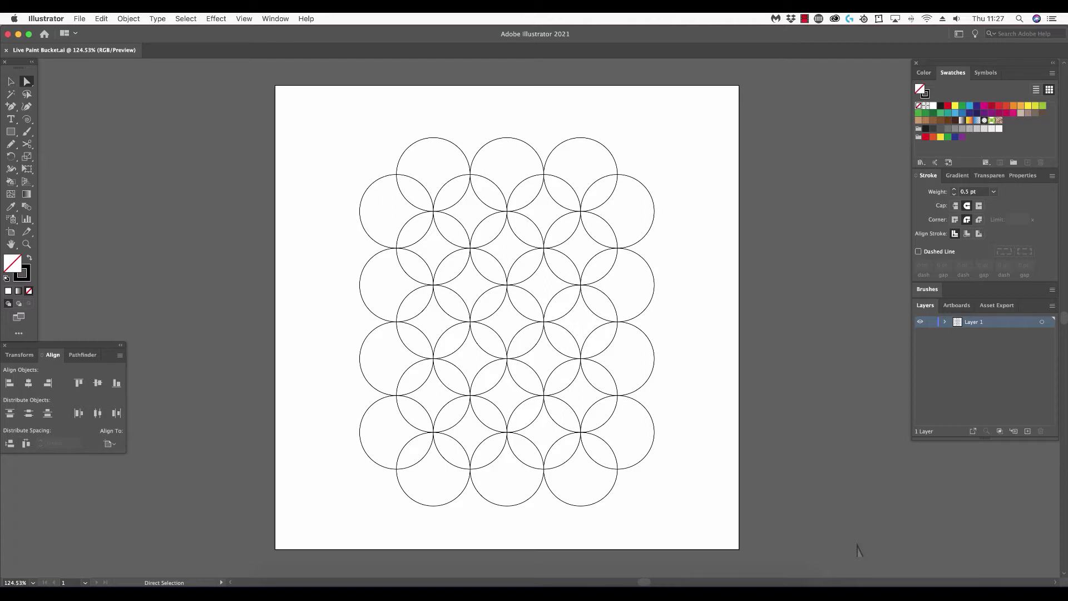
# Step: Fill the three circles in the pattern's top row with medium brown
pyautogui.click(468, 160)
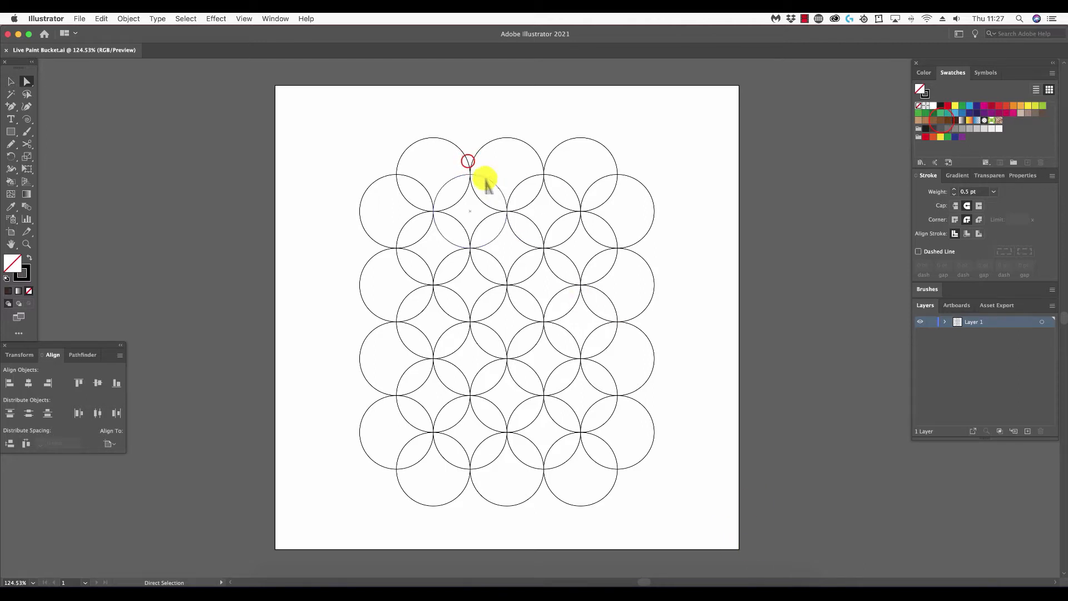
pyautogui.click(941, 120)
pyautogui.click(539, 154)
pyautogui.click(940, 120)
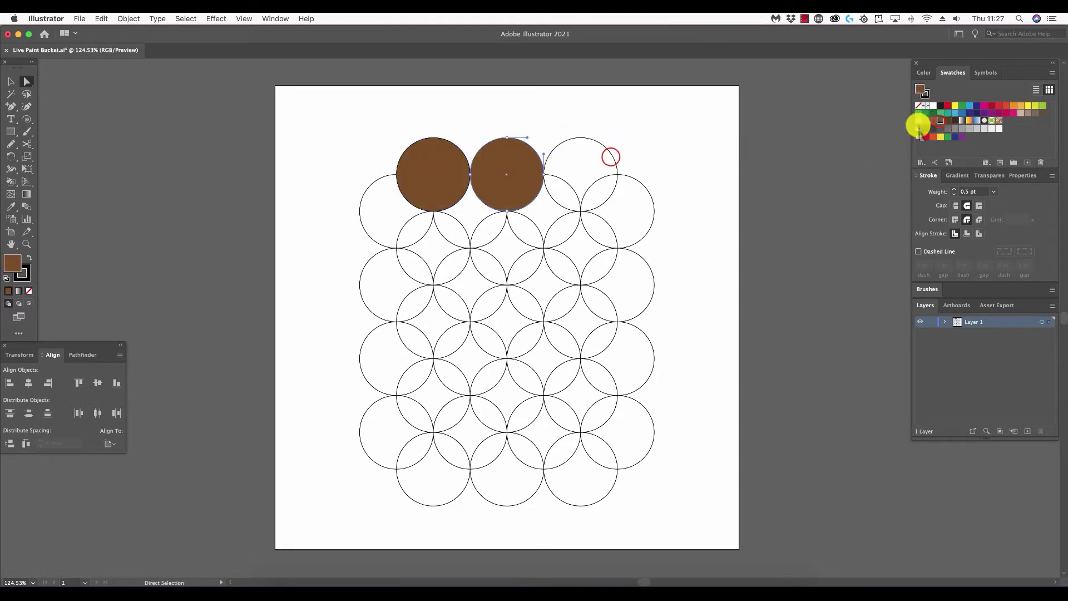
pyautogui.click(611, 156)
pyautogui.click(941, 119)
# Step: Fill the three rightmost circles of the pattern's second row with dark brown
pyautogui.click(652, 207)
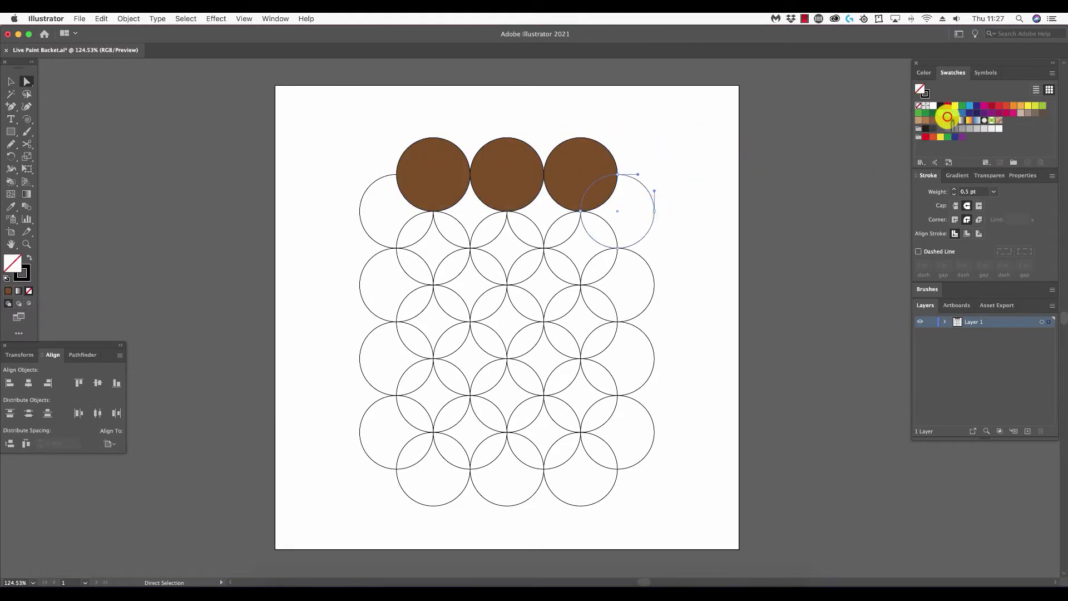
pyautogui.click(568, 238)
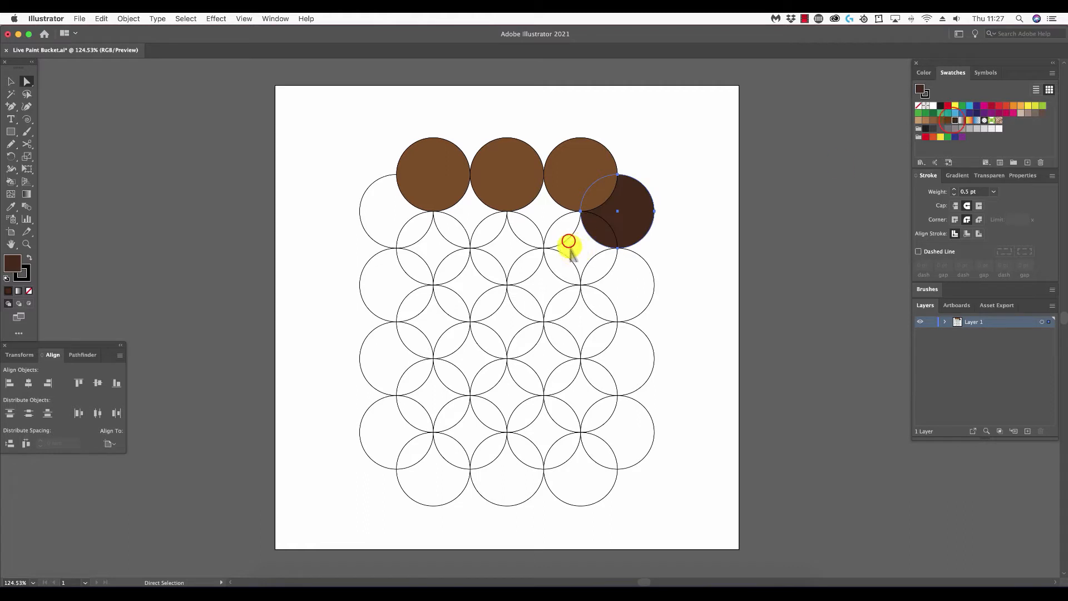
pyautogui.click(955, 119)
pyautogui.click(504, 229)
pyautogui.click(955, 119)
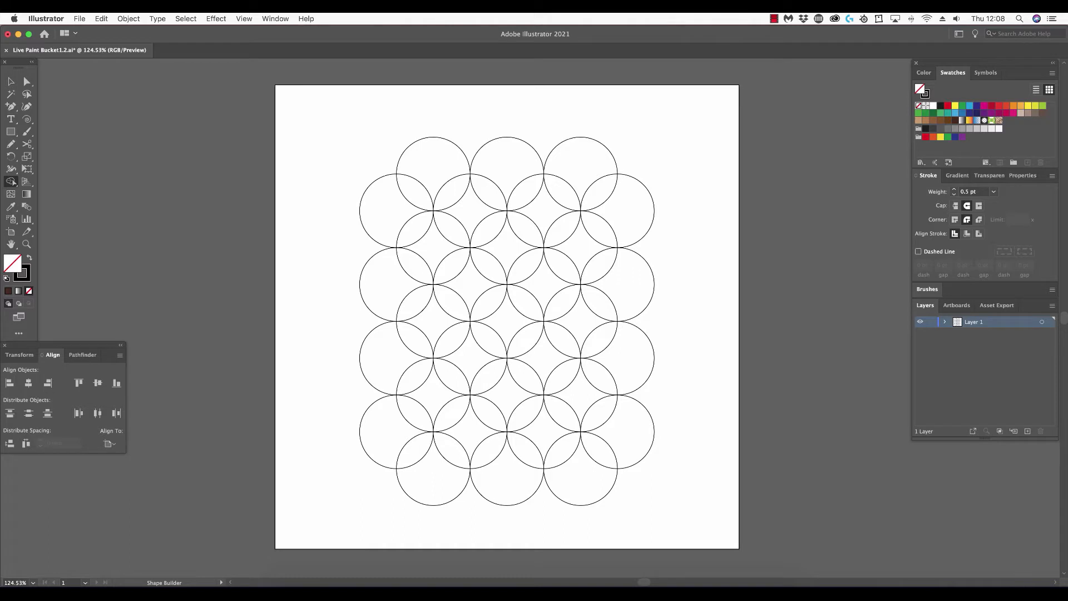
# Step: Make a Live Paint group from all the overlapping circles and expand its contents under Layer 1
pyautogui.click(11, 81)
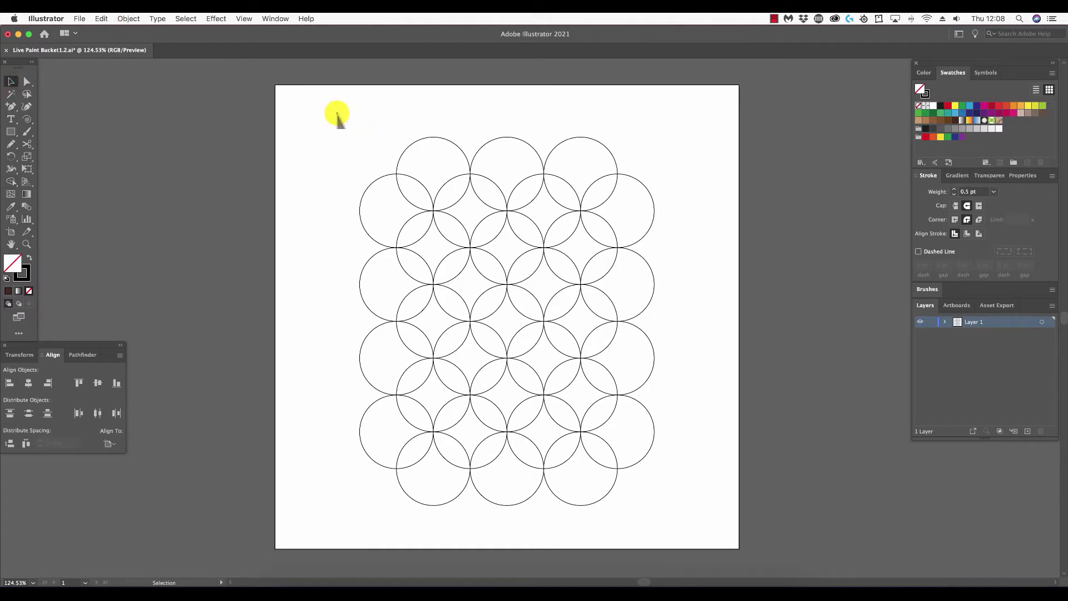
pyautogui.moveTo(337, 115); pyautogui.dragTo(695, 514)
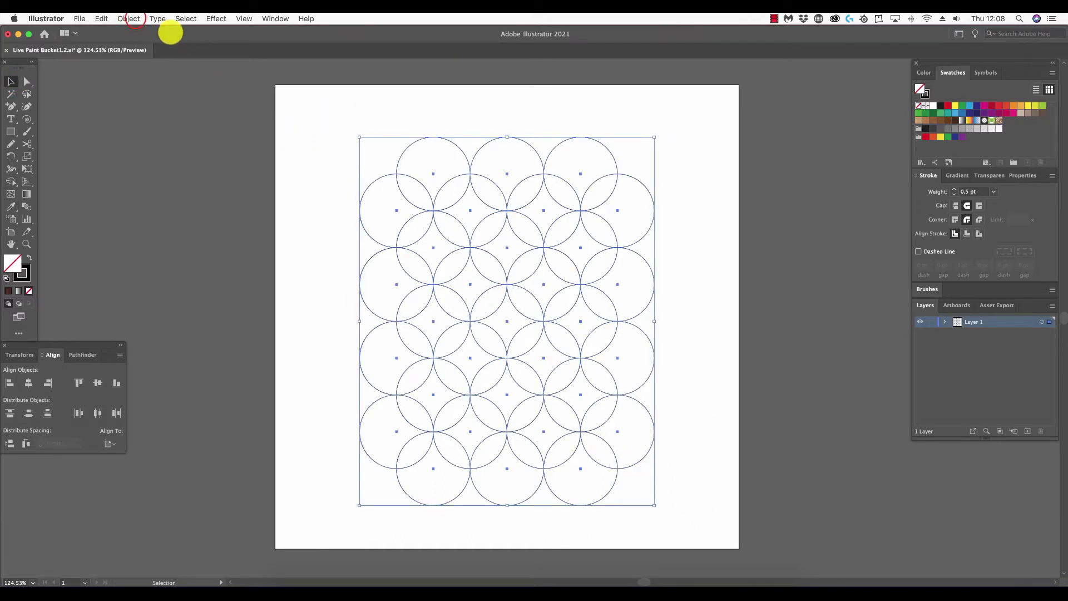
pyautogui.click(128, 18)
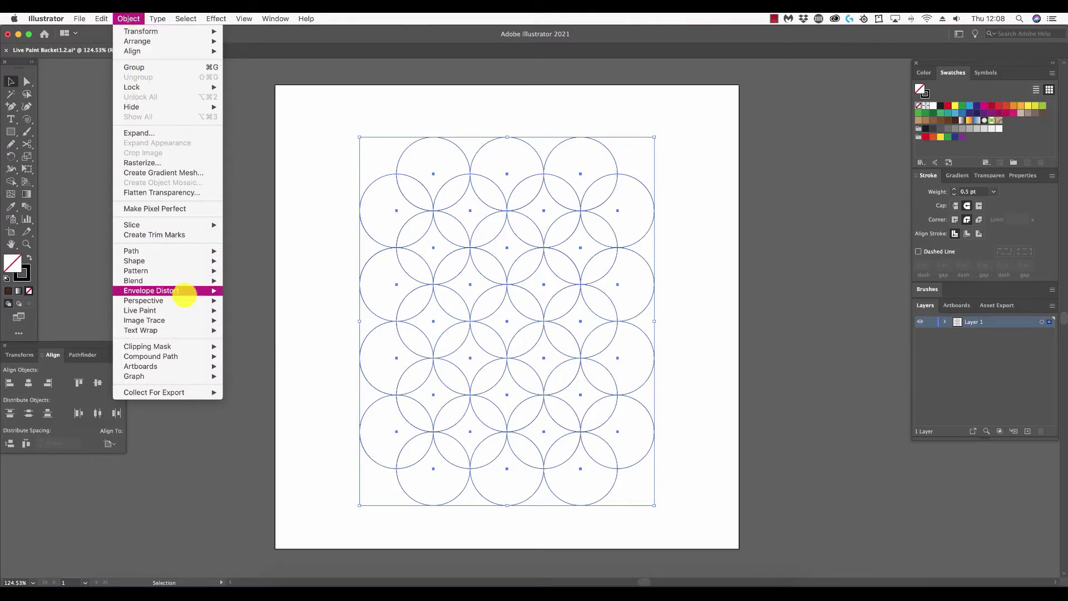
pyautogui.moveTo(192, 310)
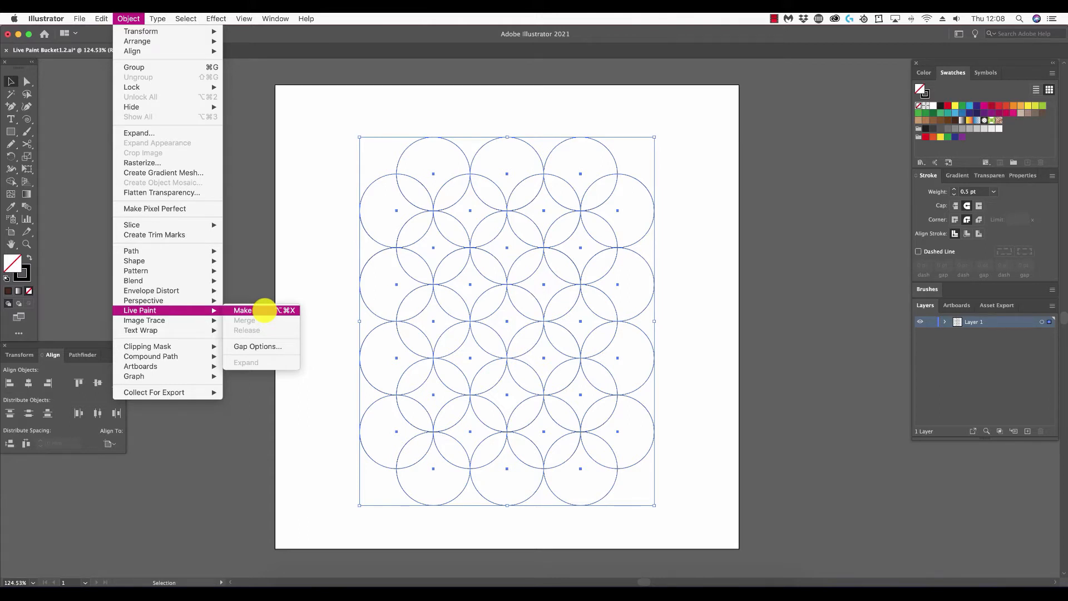
pyautogui.click(243, 310)
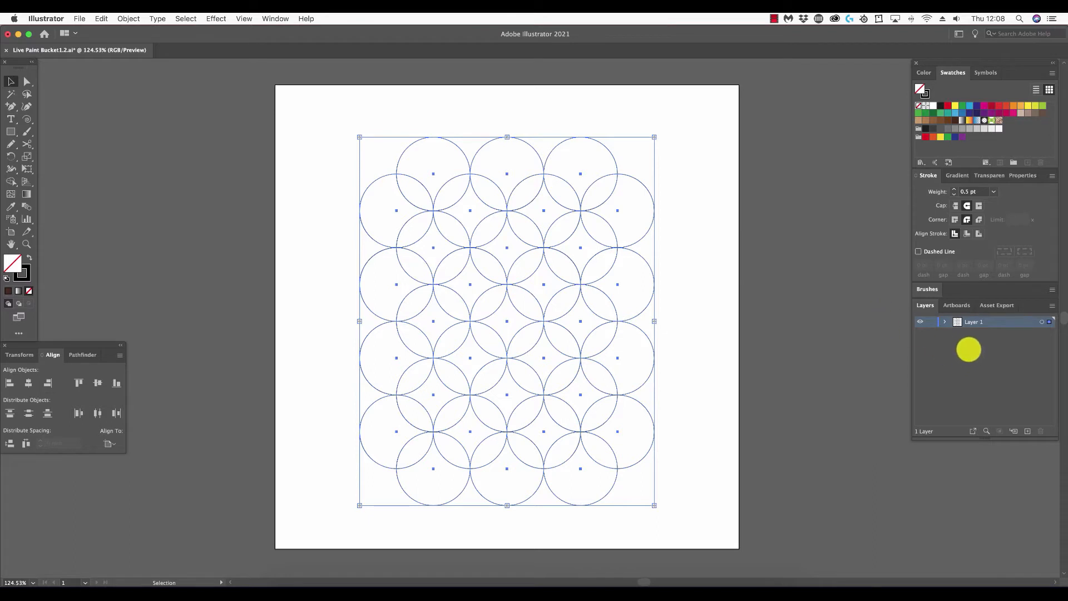
pyautogui.click(945, 321)
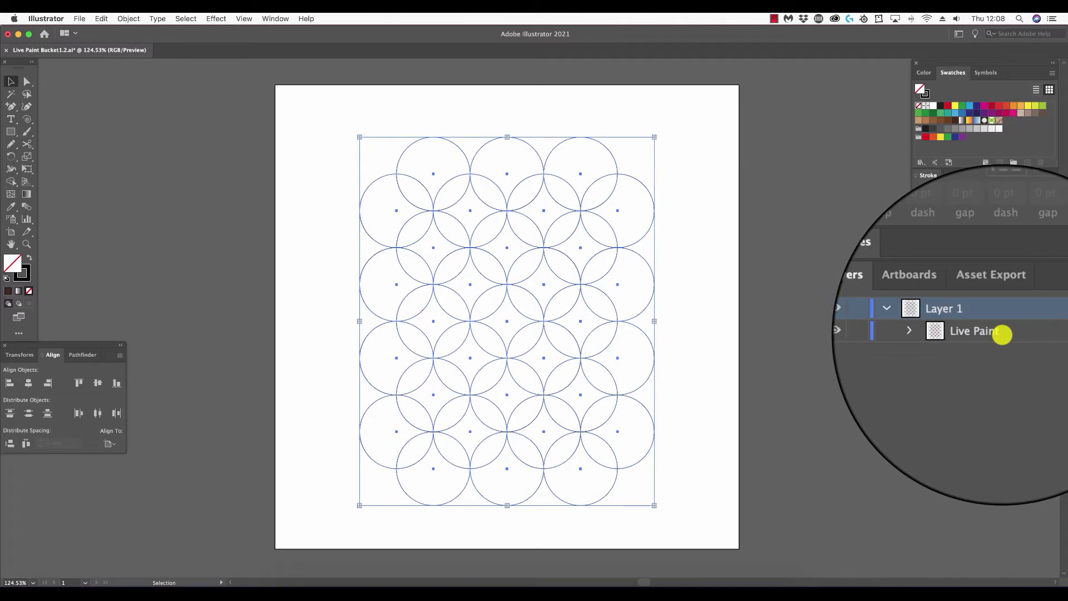
pyautogui.click(957, 332)
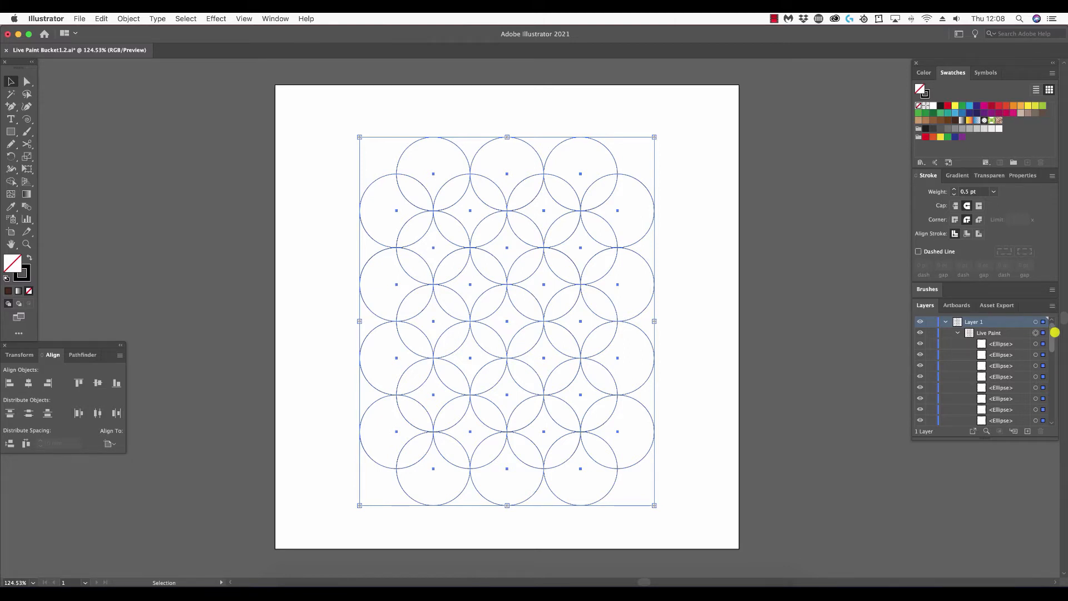
# Step: Activate the Live Paint Bucket and cycle its fill colour forward from None through the first swatch row to light orange
pyautogui.click(13, 179)
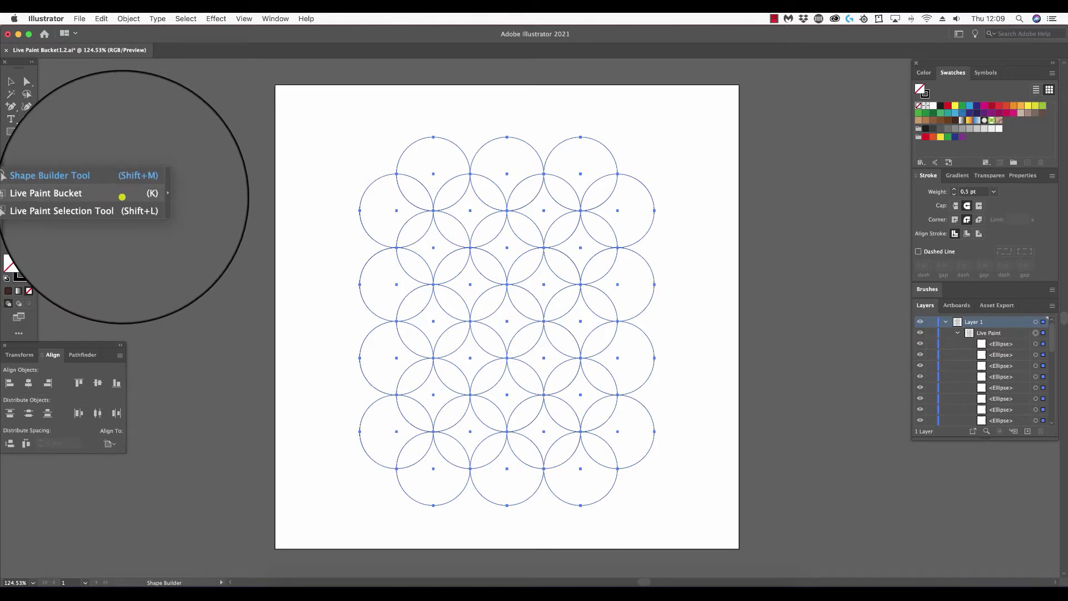
pyautogui.click(122, 197)
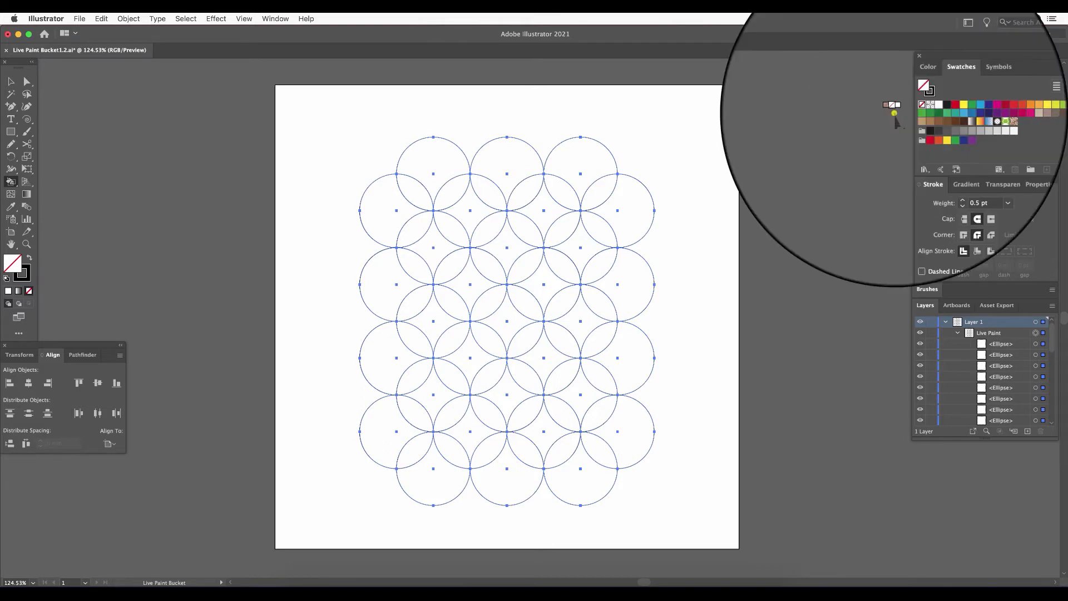
pyautogui.press('Right')
pyautogui.press('Right')
pyautogui.press('Right')
pyautogui.press('Right')
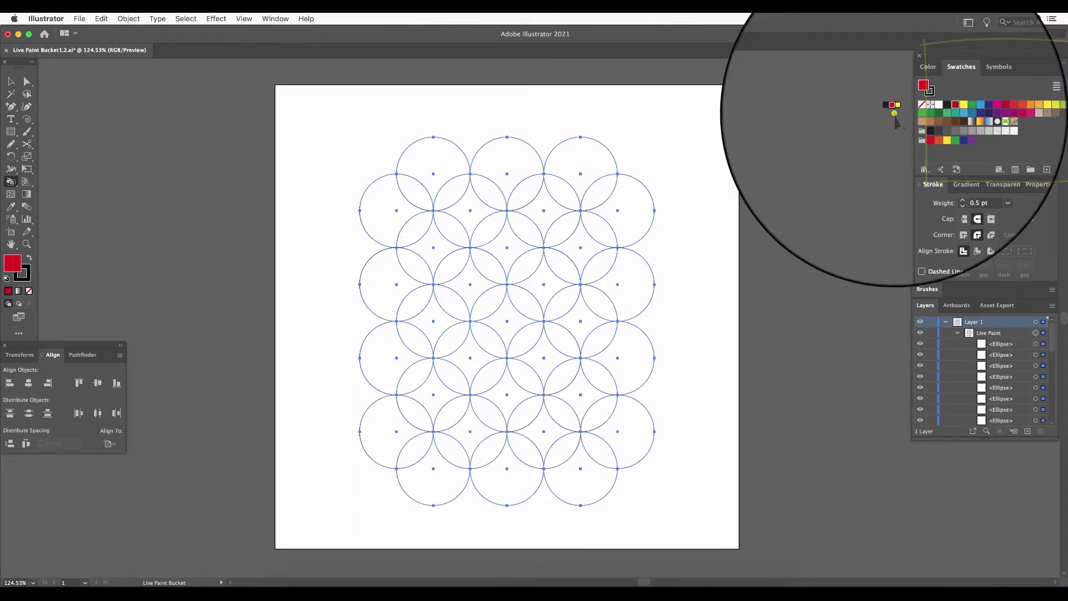
pyautogui.press('Right')
pyautogui.press('Right')
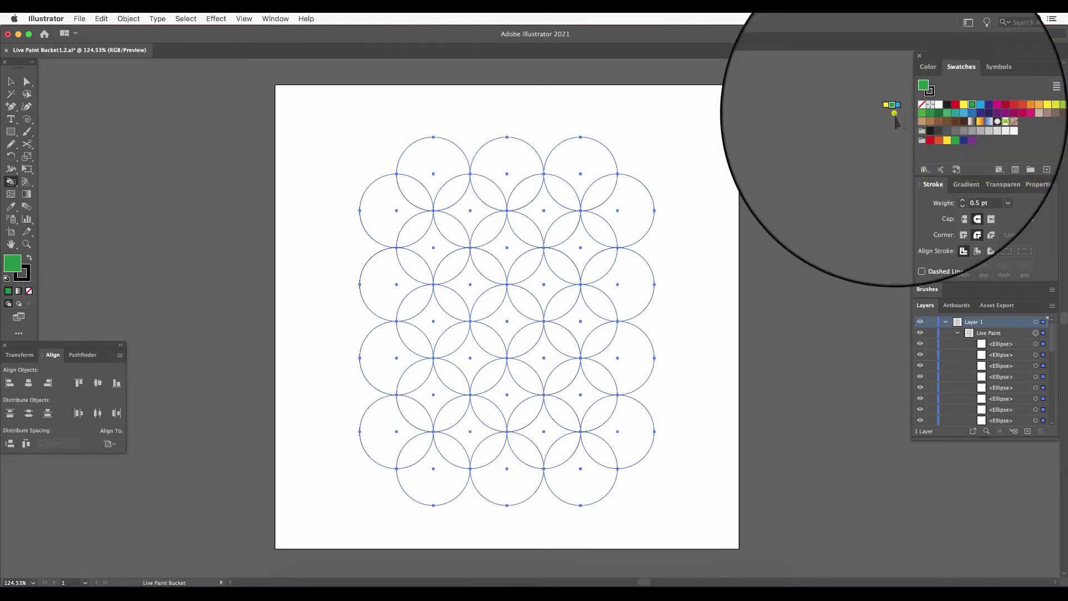
pyautogui.press('Right')
pyautogui.press('Right')
pyautogui.press('Right')
pyautogui.press('Right')
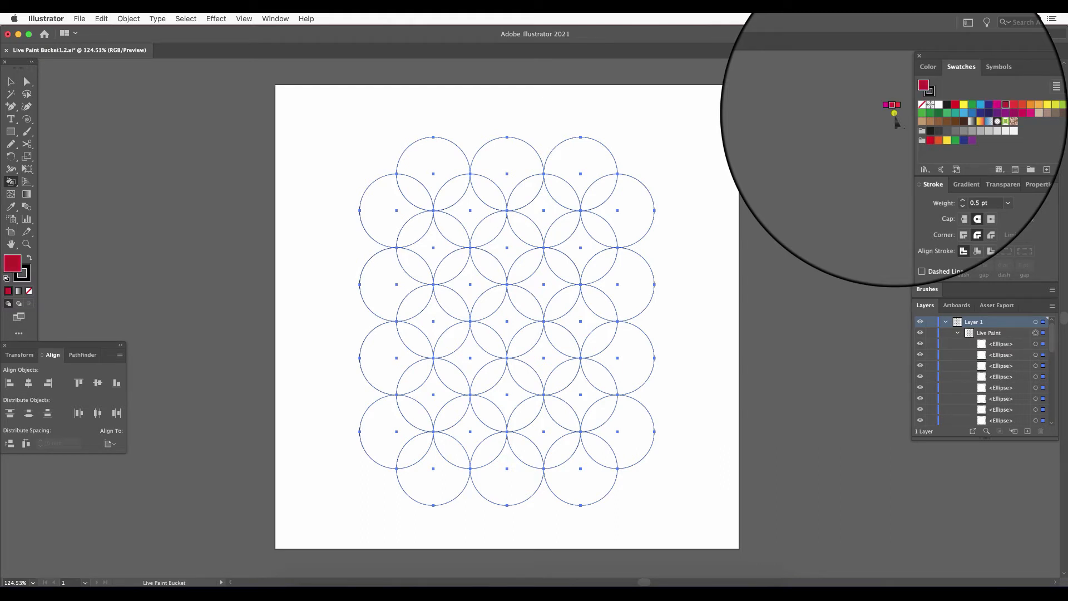
pyautogui.press('Right')
pyautogui.press('Right')
pyautogui.press('Right')
pyautogui.press('Right')
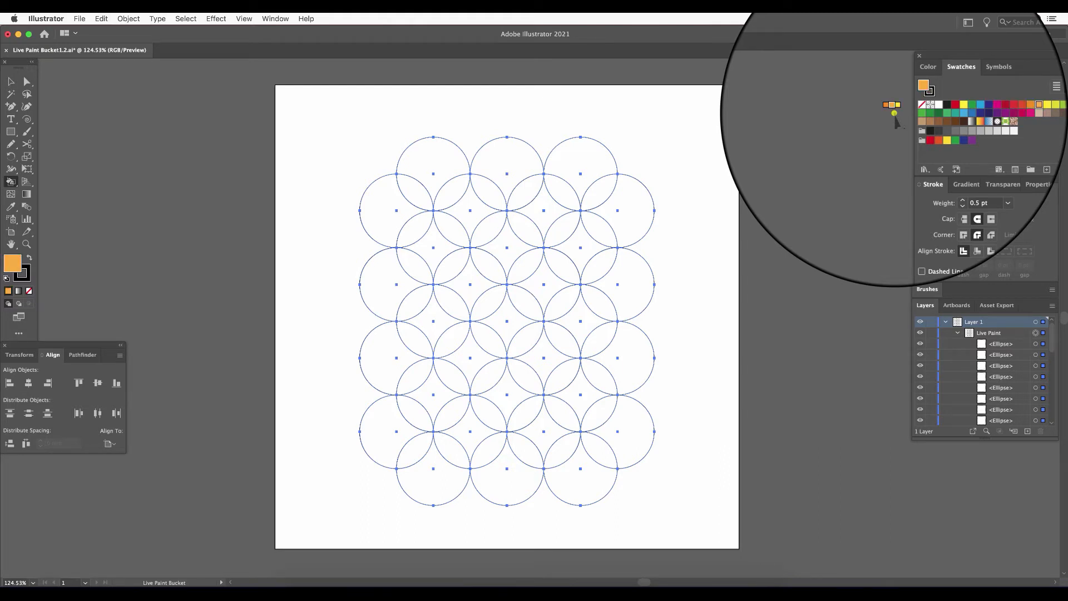
# Step: Cycle the bucket's fill colour backward from light orange through magenta to the earlier swatches of the first row
pyautogui.press('Left')
pyautogui.press('Left')
pyautogui.press('Left')
pyautogui.press('Left')
pyautogui.press('Left')
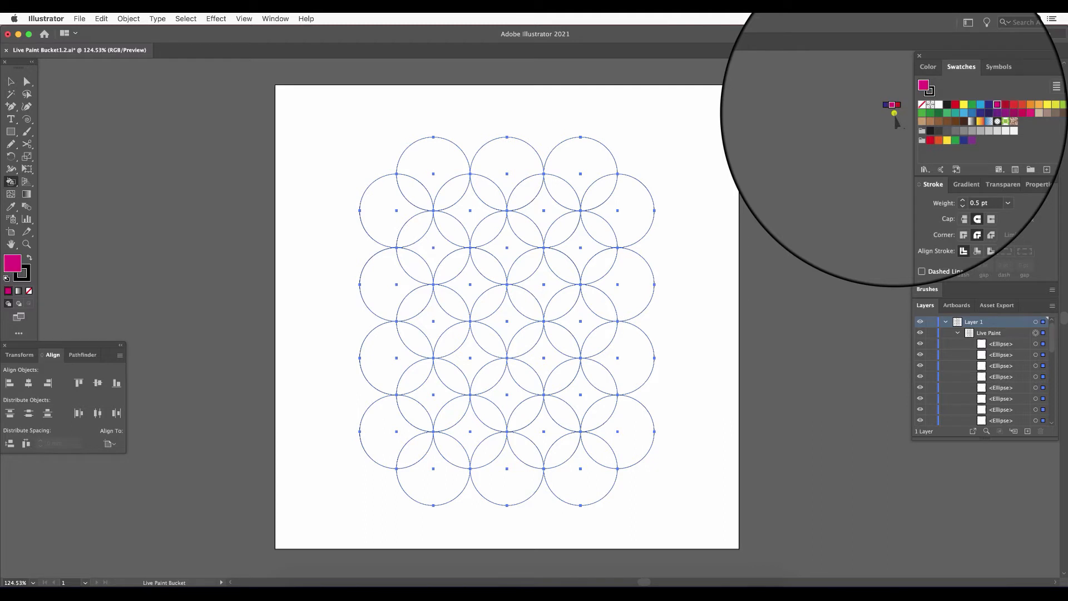
pyautogui.press('Left')
pyautogui.press('Left')
pyautogui.press('Left')
pyautogui.press('Left')
pyautogui.press('Left')
# Step: Move the bucket's fill colour down to the grey colour group and cycle forward and backward through its shades
pyautogui.press('Down')
pyautogui.press('Down')
pyautogui.press('Down')
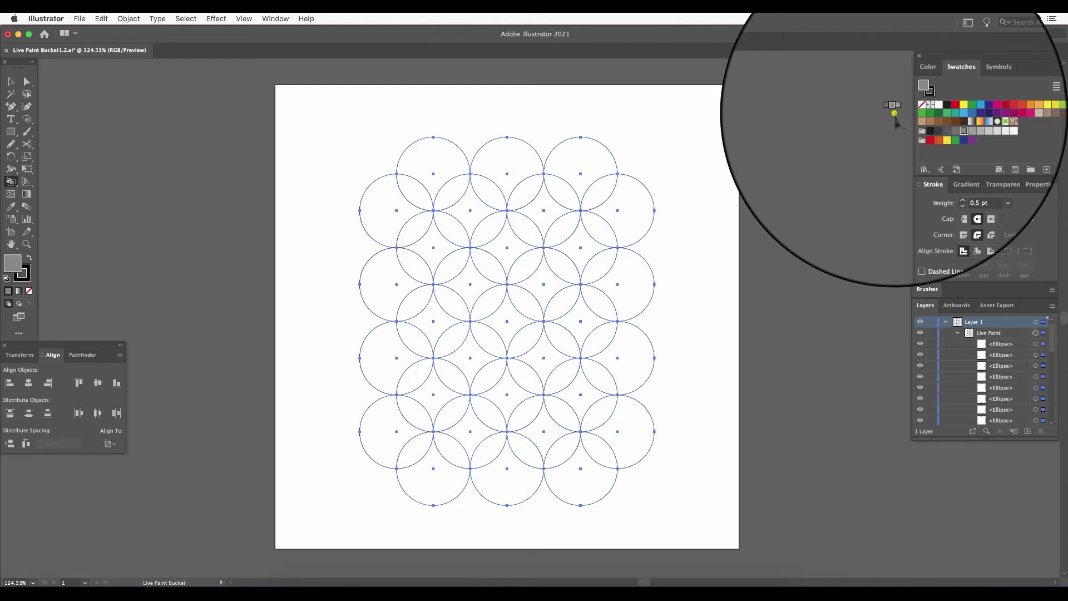
pyautogui.press('Right')
pyautogui.press('Right')
pyautogui.press('Right')
pyautogui.press('Right')
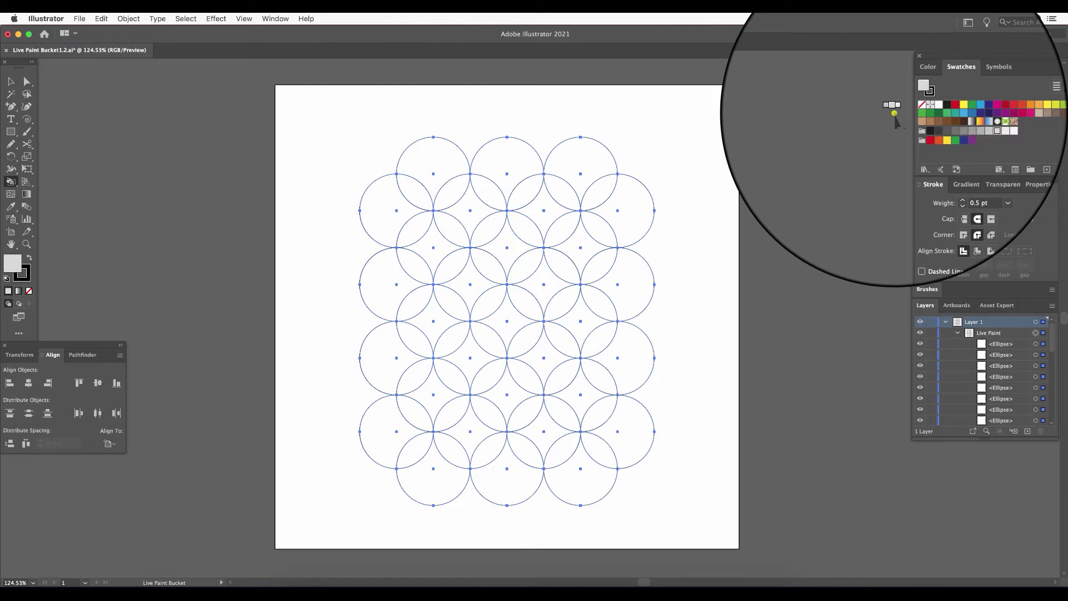
pyautogui.press('Right')
pyautogui.press('Left')
pyautogui.press('Left')
pyautogui.press('Left')
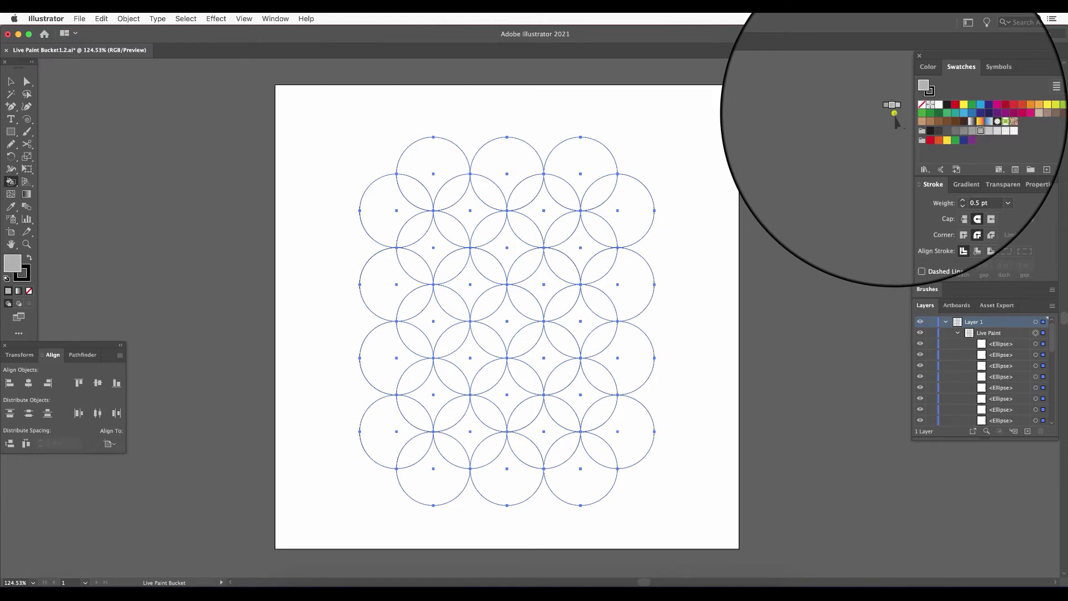
pyautogui.press('Left')
pyautogui.press('Left')
# Step: Cycle the bucket's fill through the bright colour group and return up to yellow in the first swatch row
pyautogui.press('Down')
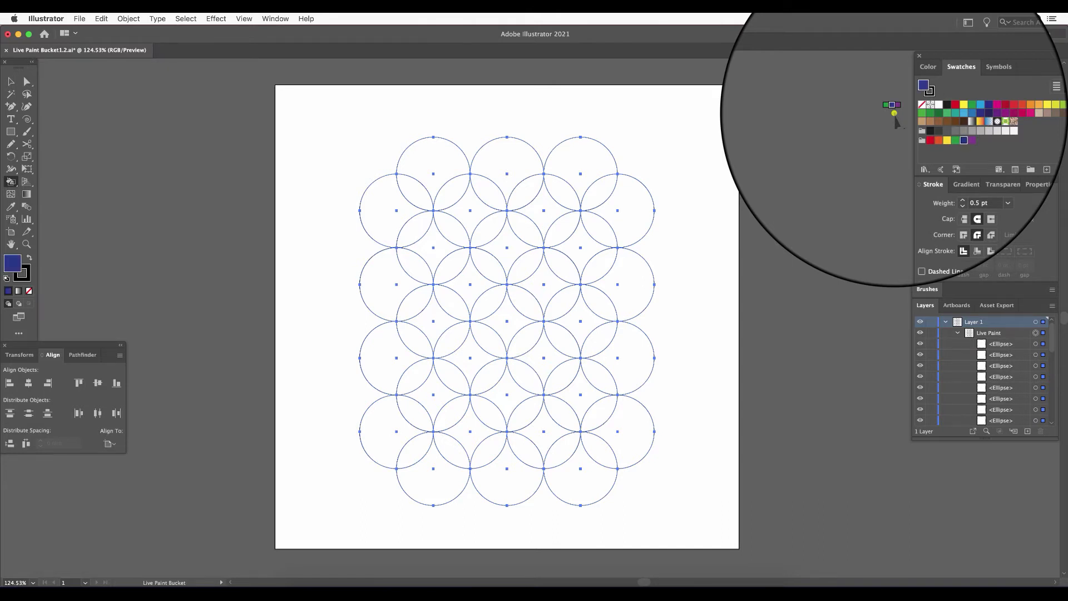
pyautogui.press('Left')
pyautogui.press('Left')
pyautogui.press('Left')
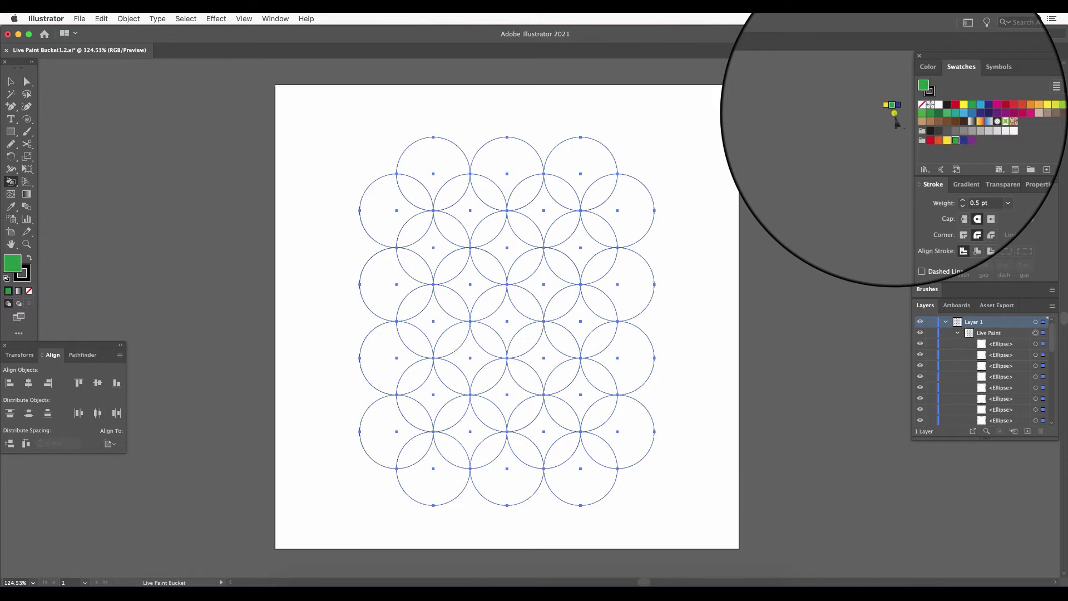
pyautogui.press('Right')
pyautogui.press('Right')
pyautogui.press('Right')
pyautogui.press('Right')
pyautogui.press('Up')
pyautogui.press('Up')
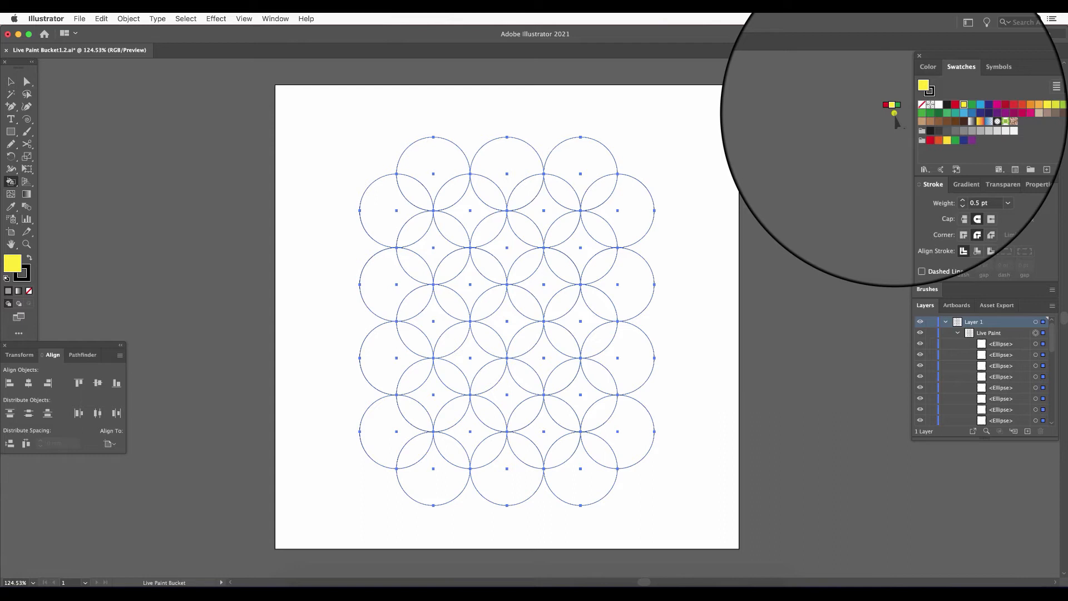
# Step: Deselect the Live Paint group and reactivate the Live Paint Bucket with the yellow fill
pyautogui.click(873, 124)
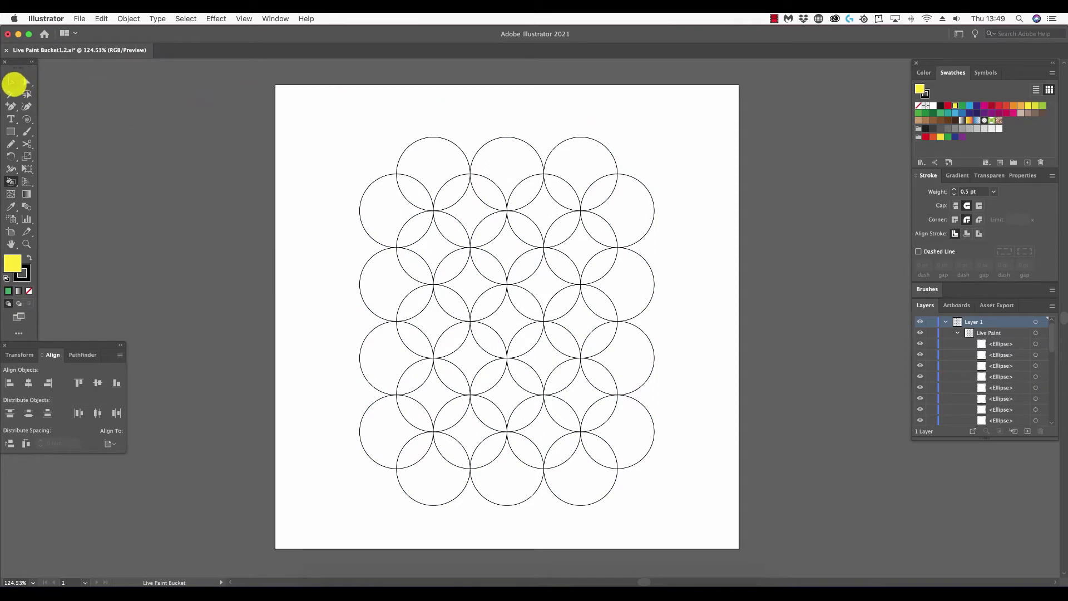
pyautogui.click(12, 83)
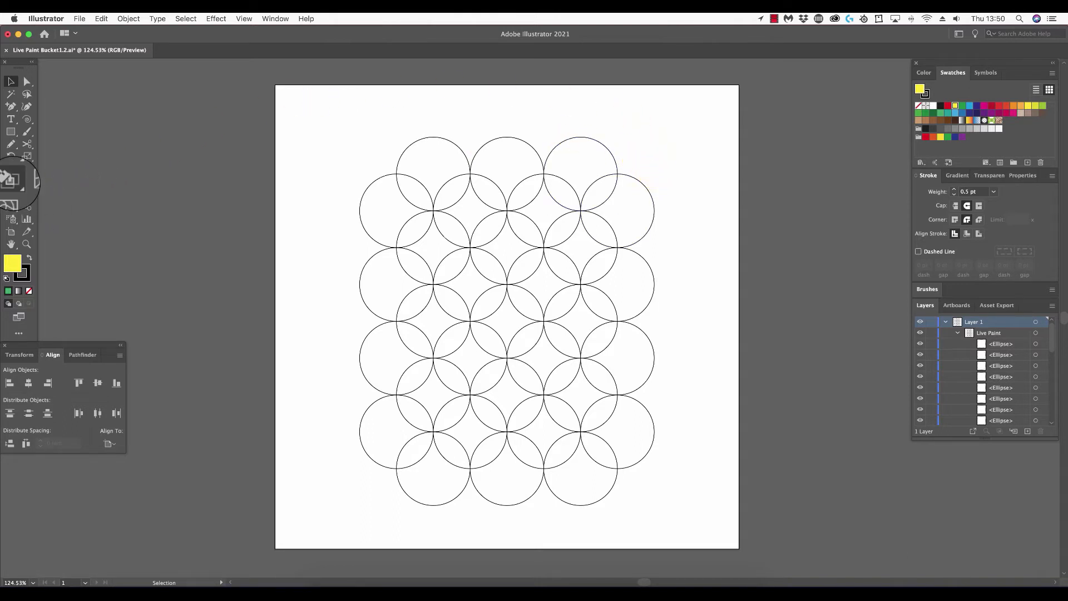
pyautogui.click(10, 182)
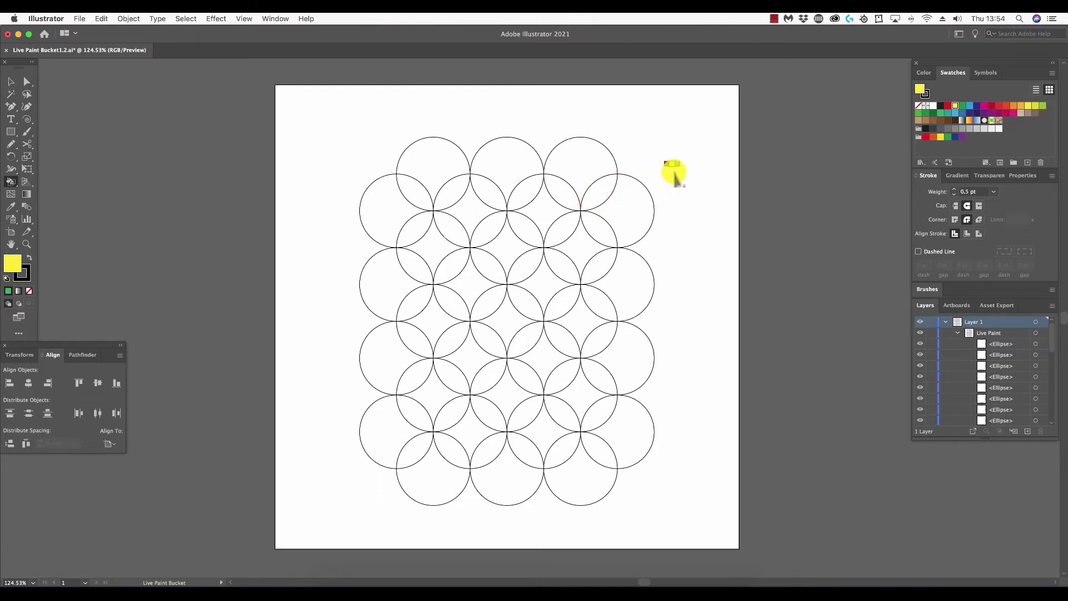
pyautogui.press('super')
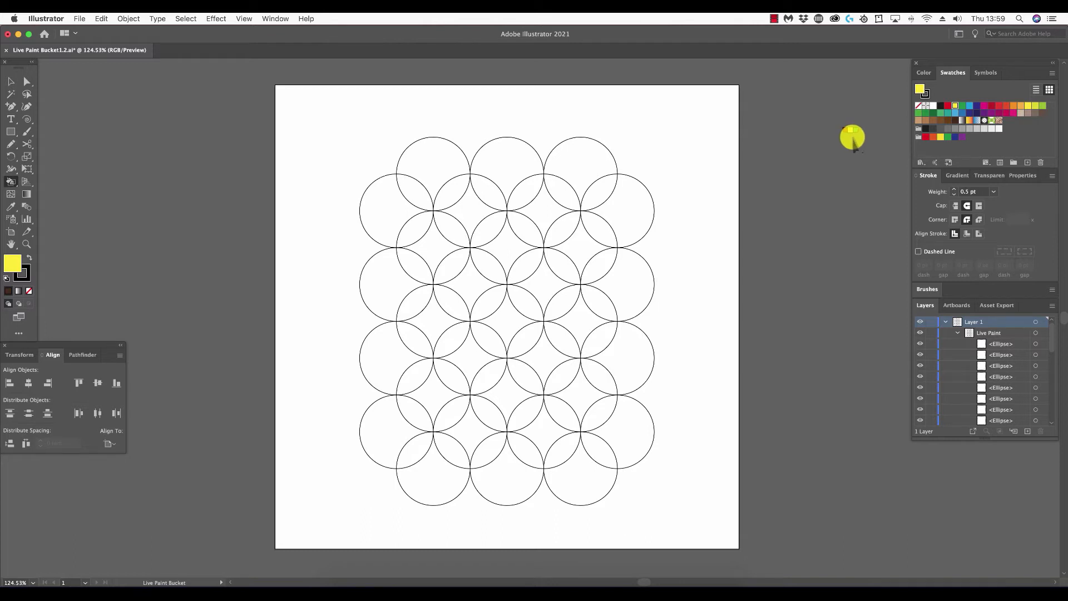
# Step: Set the Live Paint Bucket's stroke to none and its fill to the dark brown swatch
pyautogui.click(22, 279)
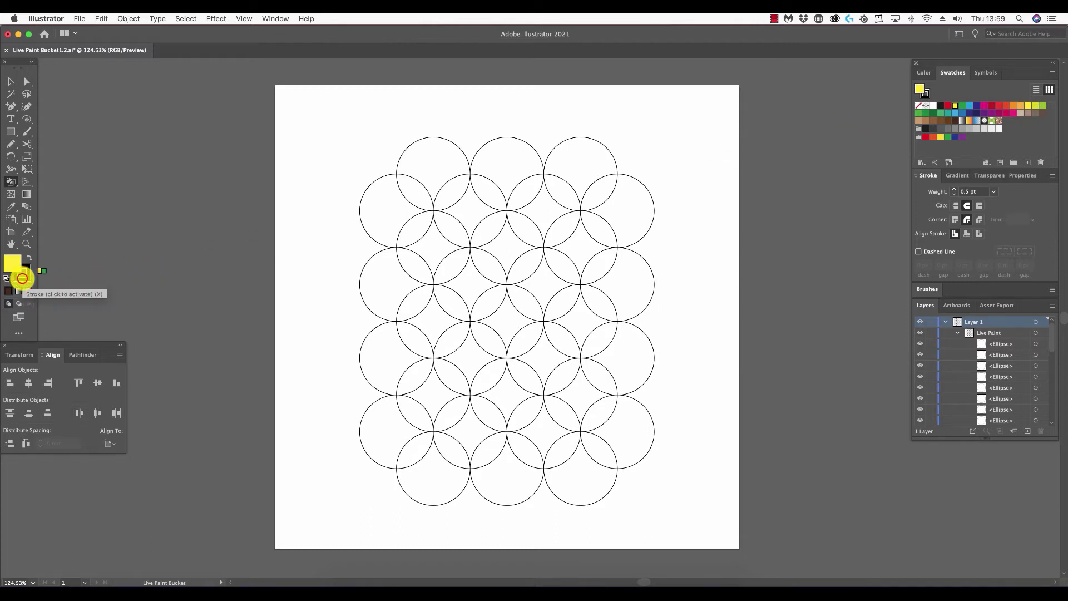
pyautogui.click(22, 275)
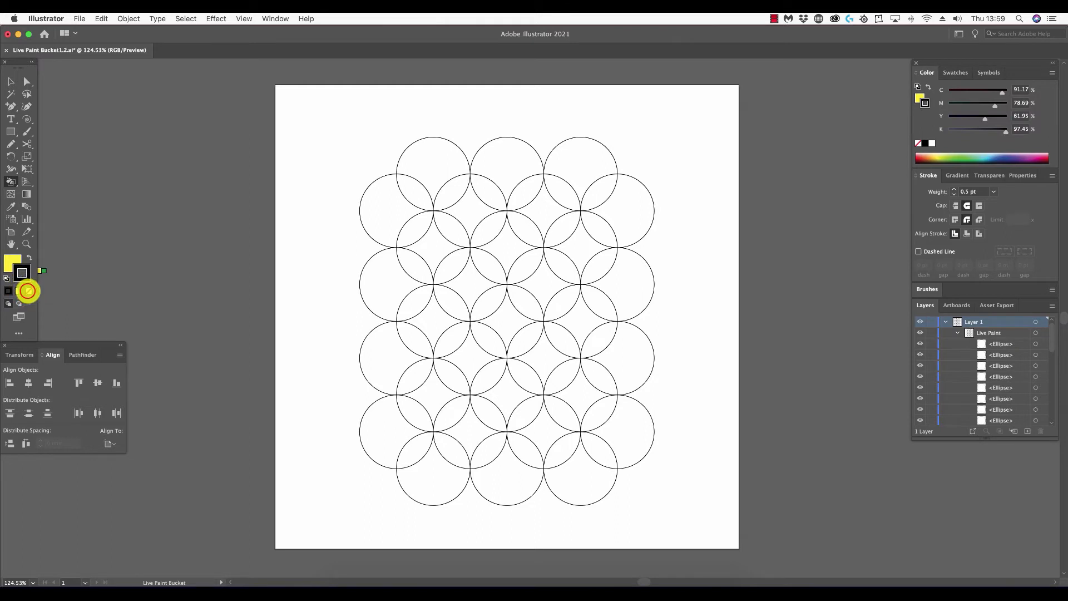
pyautogui.click(27, 290)
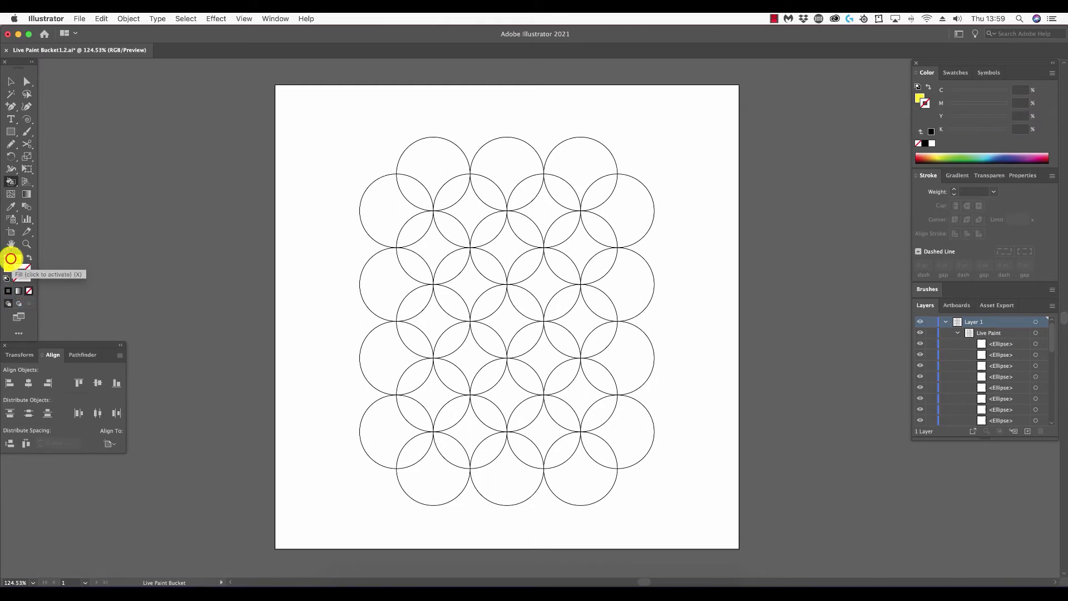
pyautogui.click(12, 260)
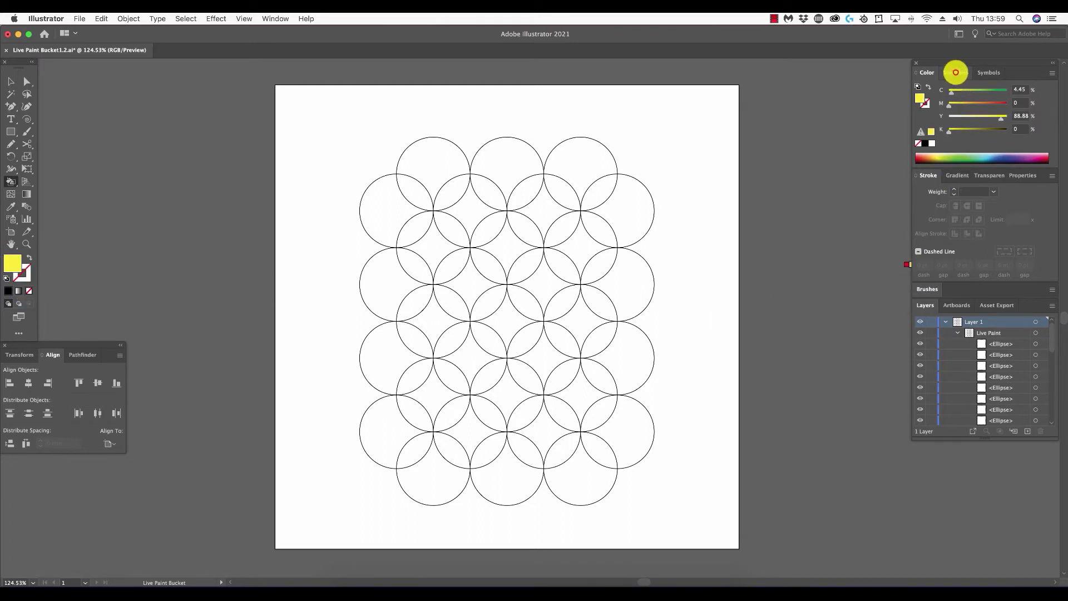
pyautogui.click(954, 73)
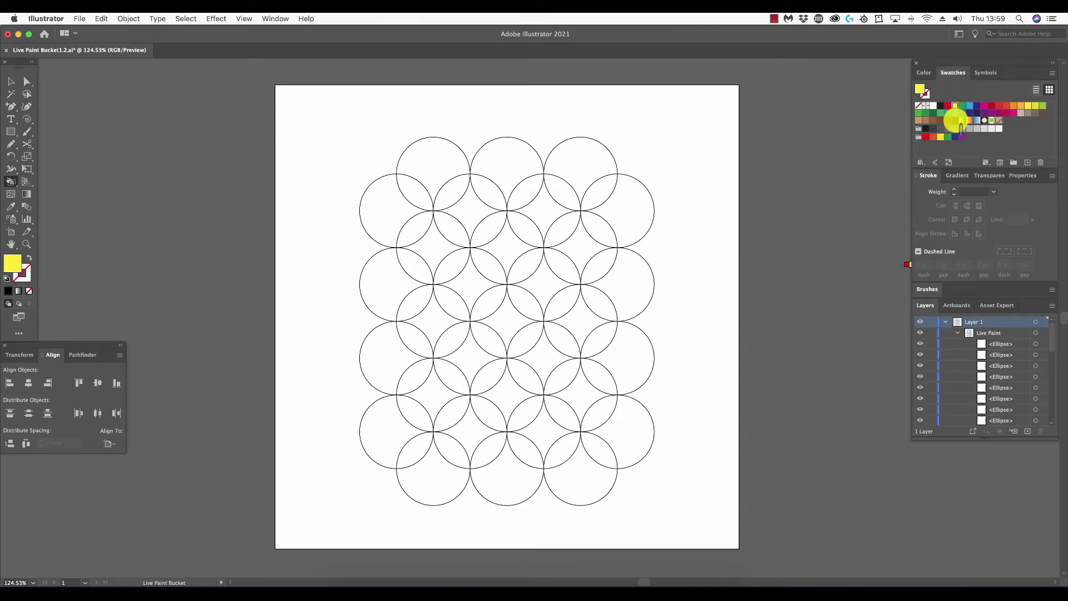
pyautogui.click(956, 120)
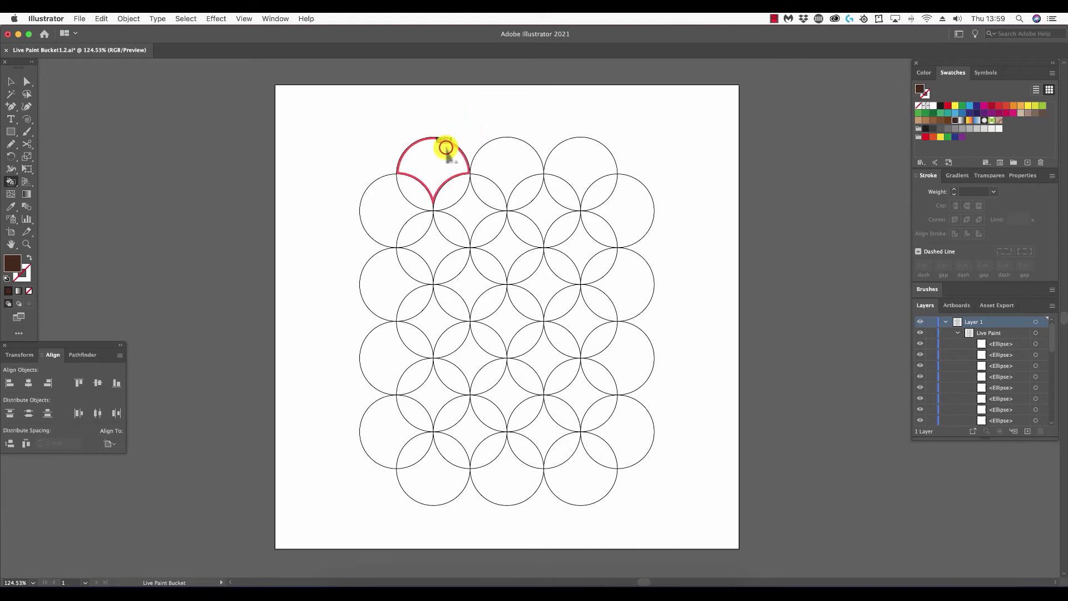
# Step: Fill the three top segments, plus the side segments and diamonds of the row below, with dark brown
pyautogui.click(445, 148)
pyautogui.click(512, 148)
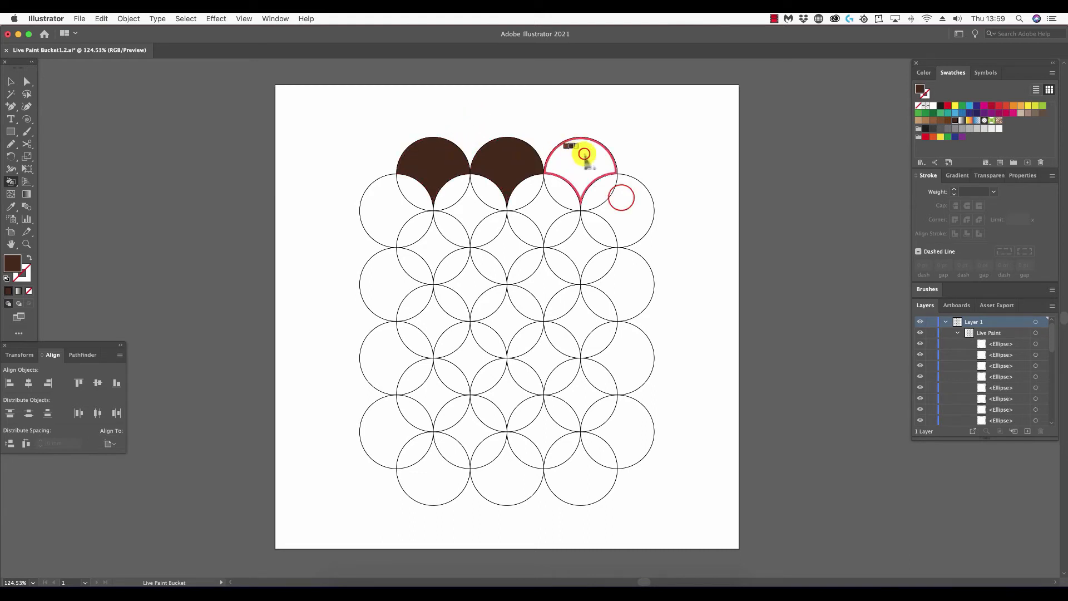
pyautogui.click(580, 152)
pyautogui.click(620, 199)
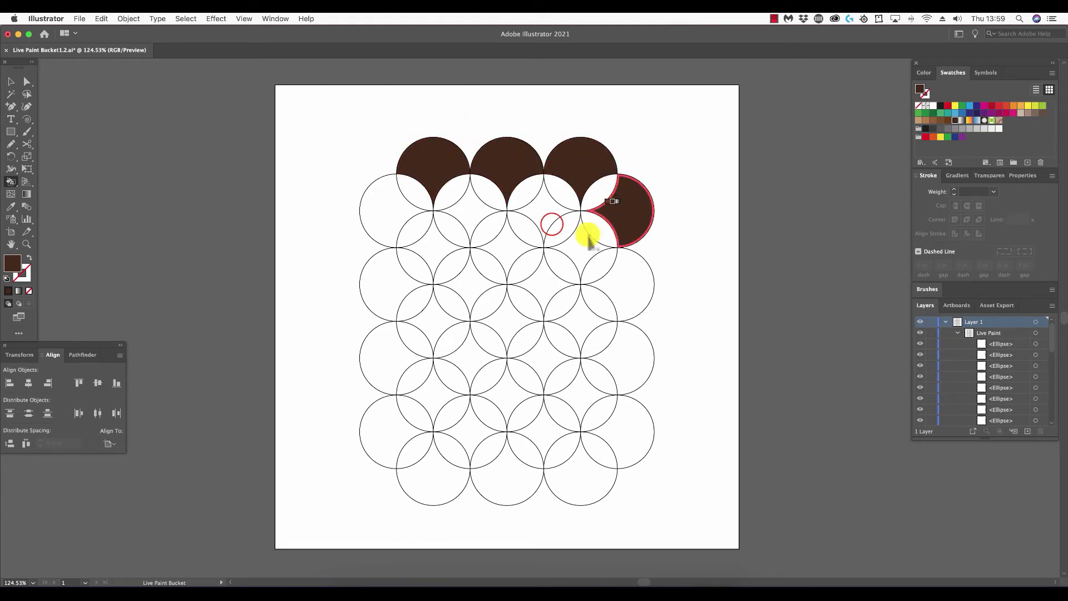
pyautogui.click(544, 214)
pyautogui.click(470, 214)
pyautogui.click(406, 212)
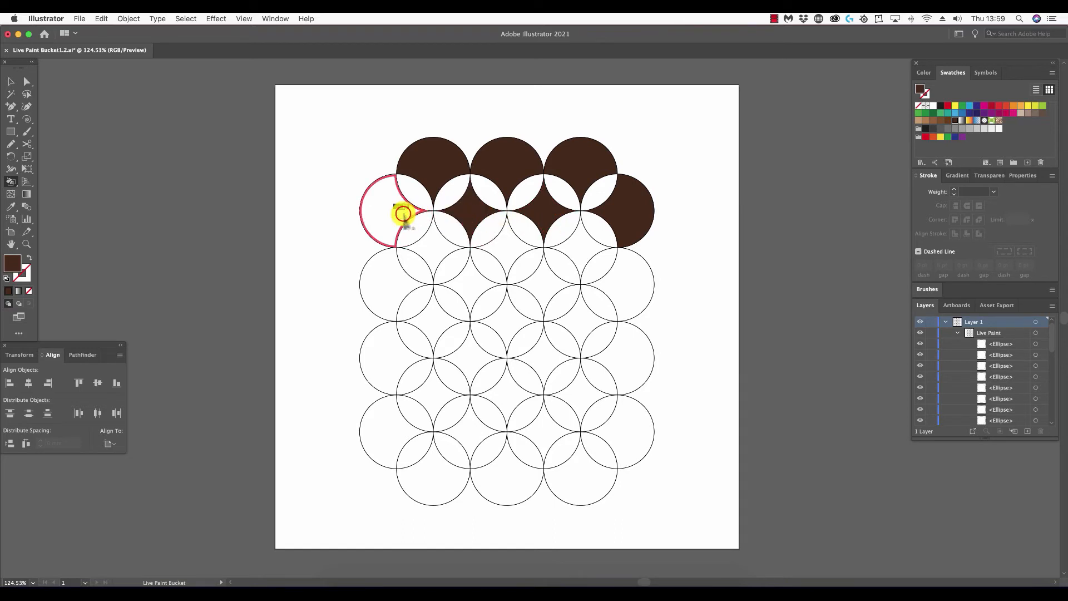
pyautogui.click(404, 214)
# Step: Fill the next two rows of diamonds and the outer side segments of the third circle row with dark brown
pyautogui.click(434, 250)
pyautogui.click(506, 251)
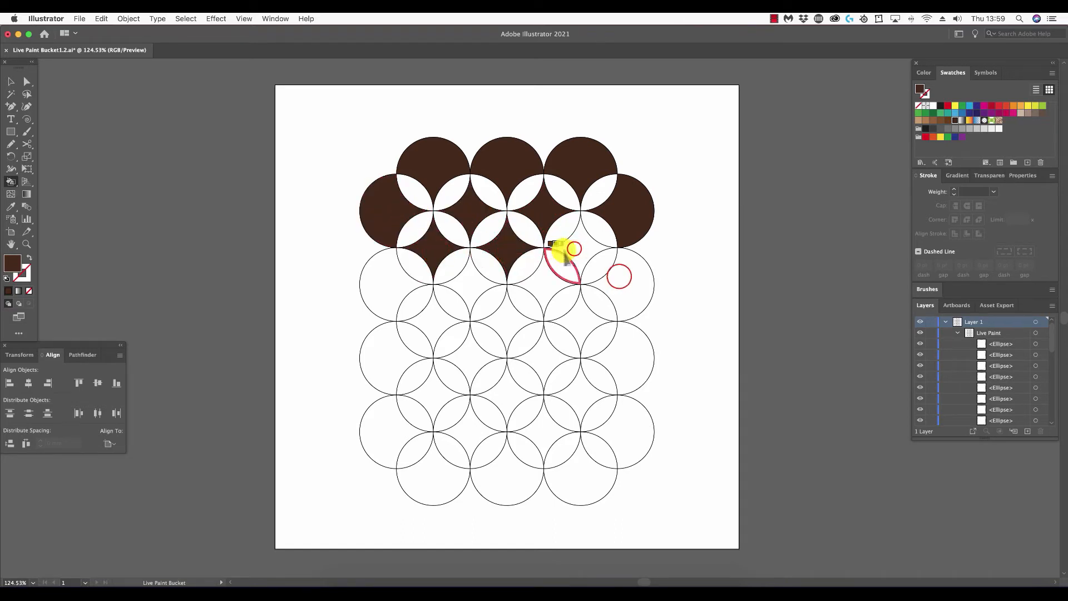
pyautogui.click(596, 269)
pyautogui.click(570, 278)
pyautogui.click(541, 284)
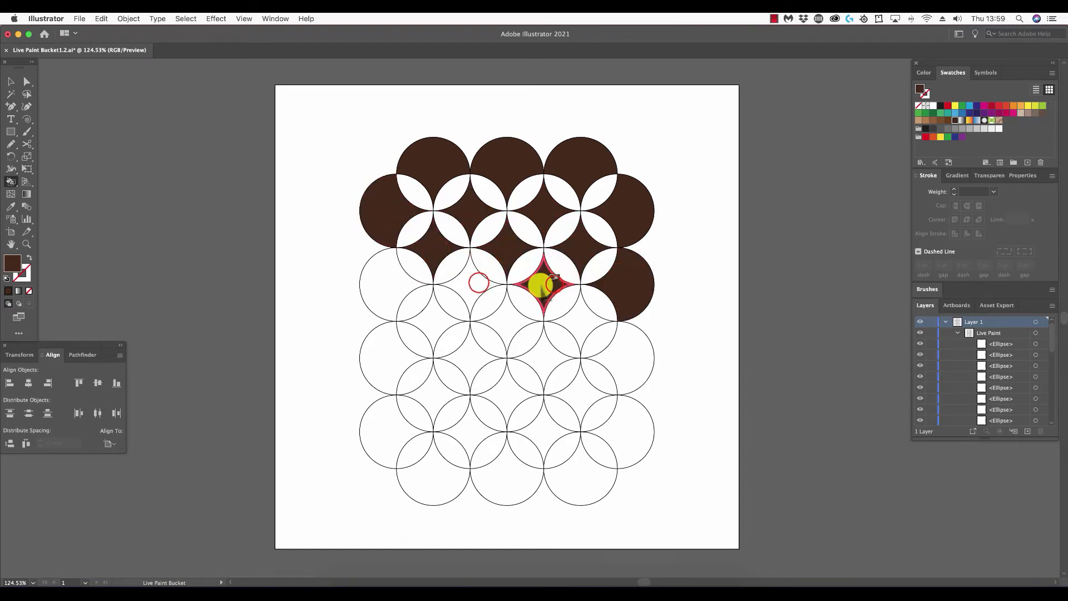
pyautogui.click(478, 284)
pyautogui.click(392, 287)
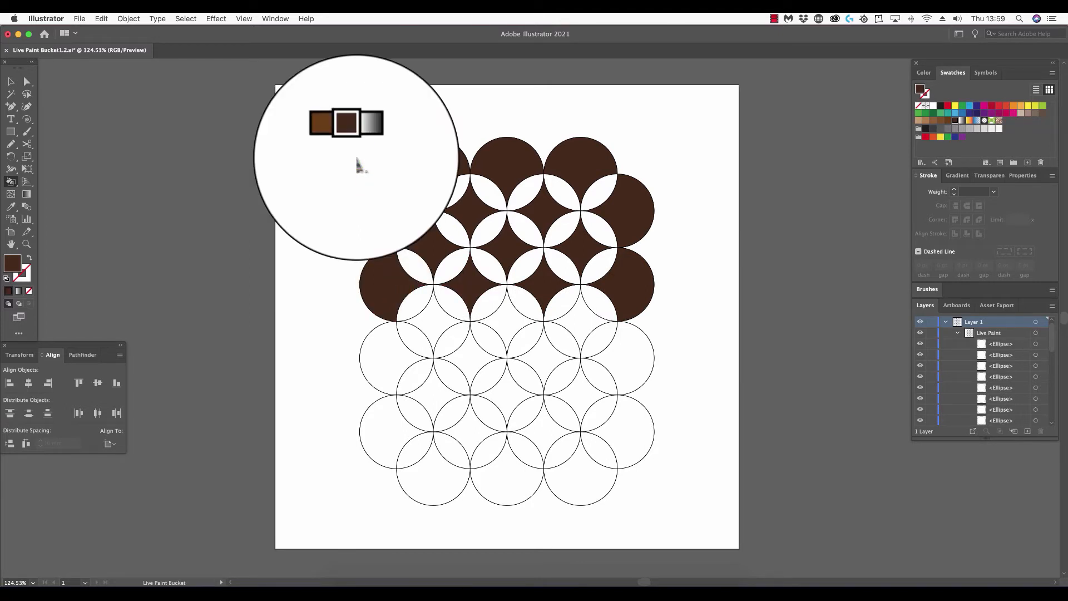
# Step: Cycle the bucket's fill backward through the brown swatches to the lightest tan
pyautogui.press('Left')
pyautogui.press('Left')
pyautogui.press('Left')
pyautogui.press('Left')
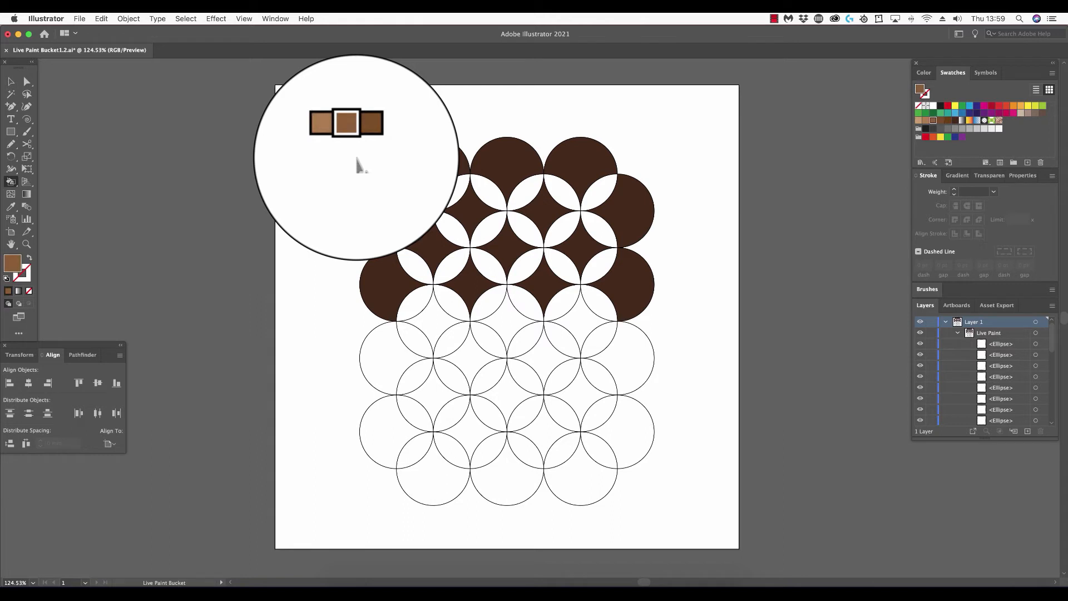
pyautogui.press('Left')
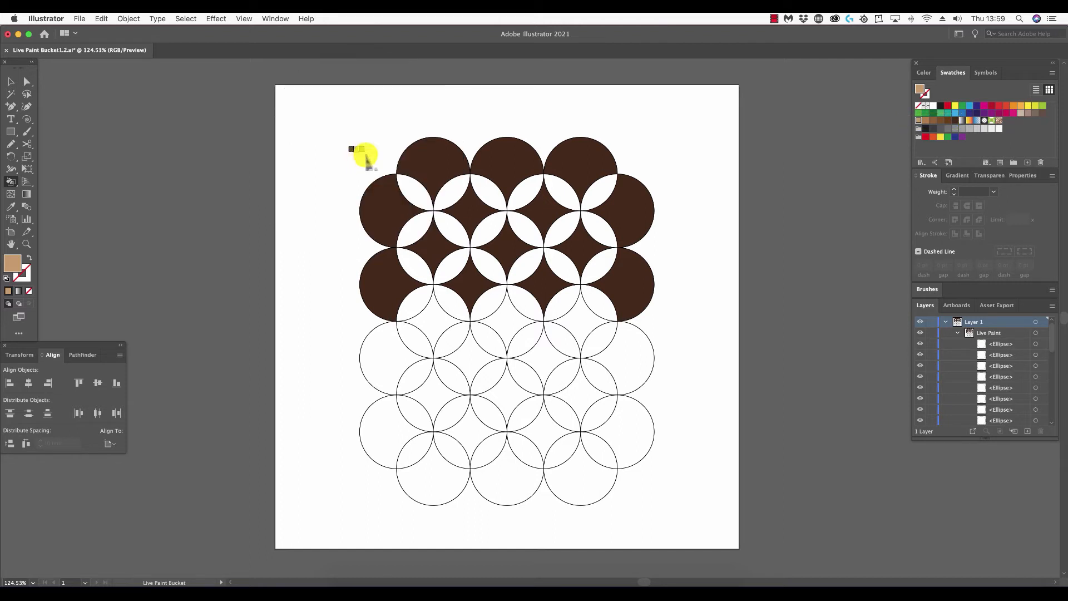
# Step: Fill the six overlap petals of the uppermost petal row with light tan
pyautogui.click(418, 193)
pyautogui.click(451, 191)
pyautogui.click(487, 189)
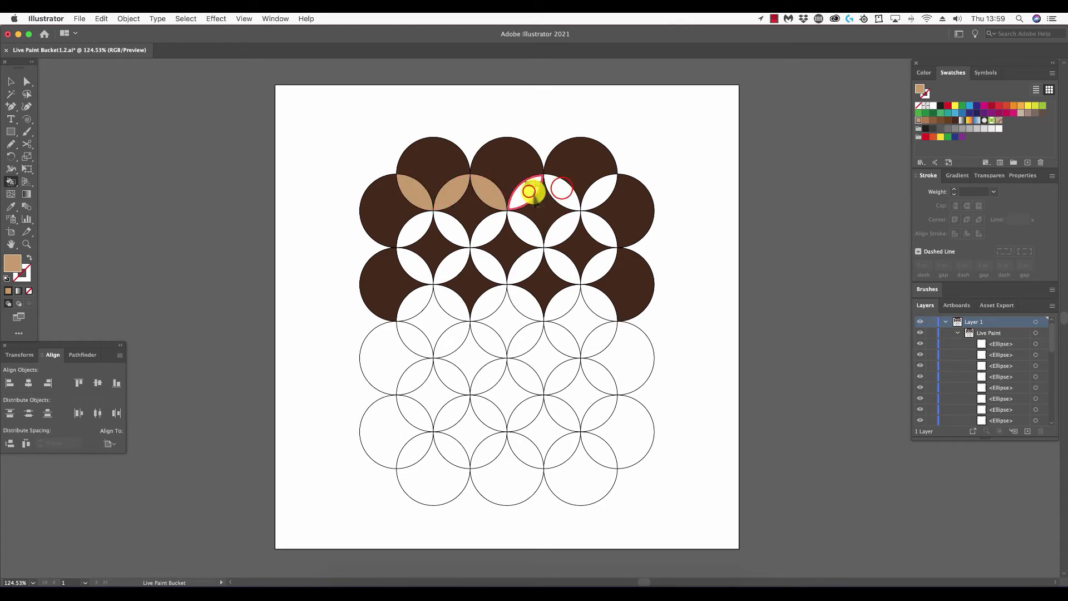
pyautogui.click(525, 189)
pyautogui.click(562, 189)
pyautogui.click(606, 189)
# Step: Fill the six petals of the second petal row with light tan
pyautogui.click(593, 225)
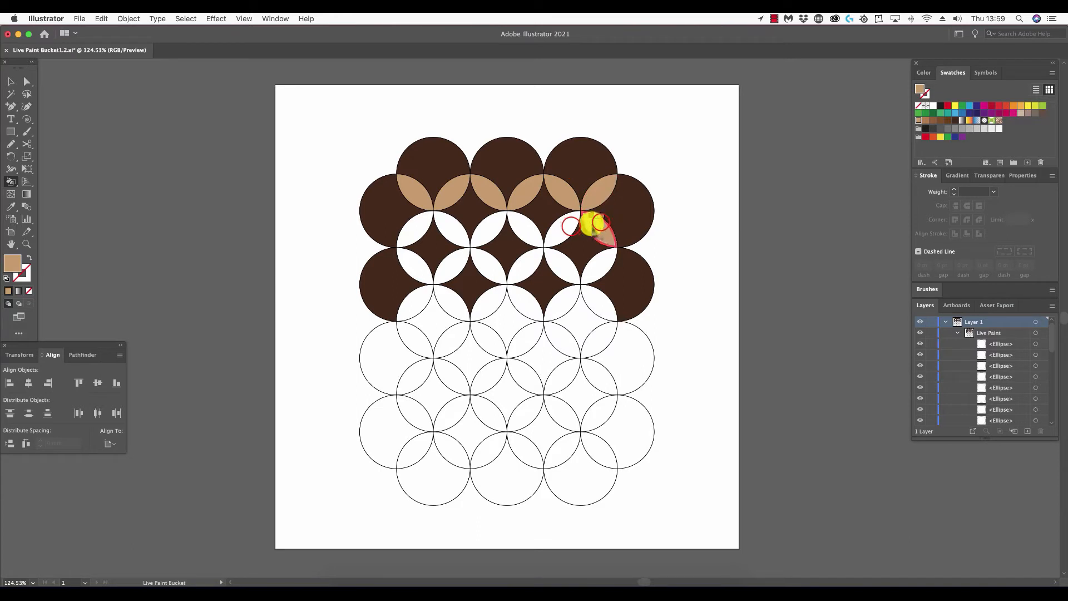
pyautogui.click(563, 229)
pyautogui.click(523, 231)
pyautogui.click(488, 231)
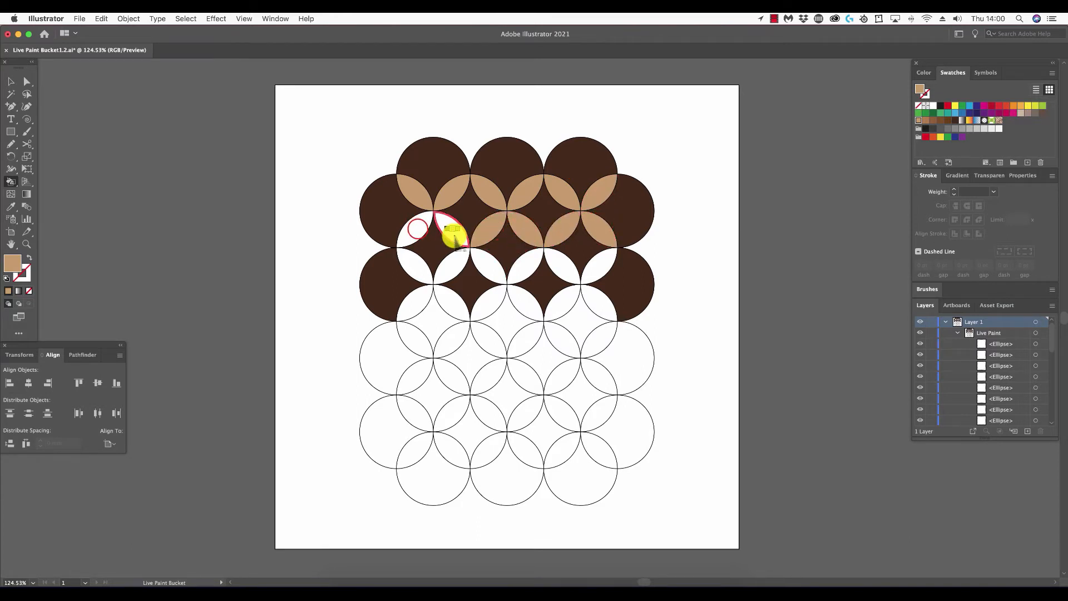
pyautogui.click(452, 233)
pyautogui.click(418, 229)
# Step: Fill the six petals of the third petal row with light tan
pyautogui.click(417, 263)
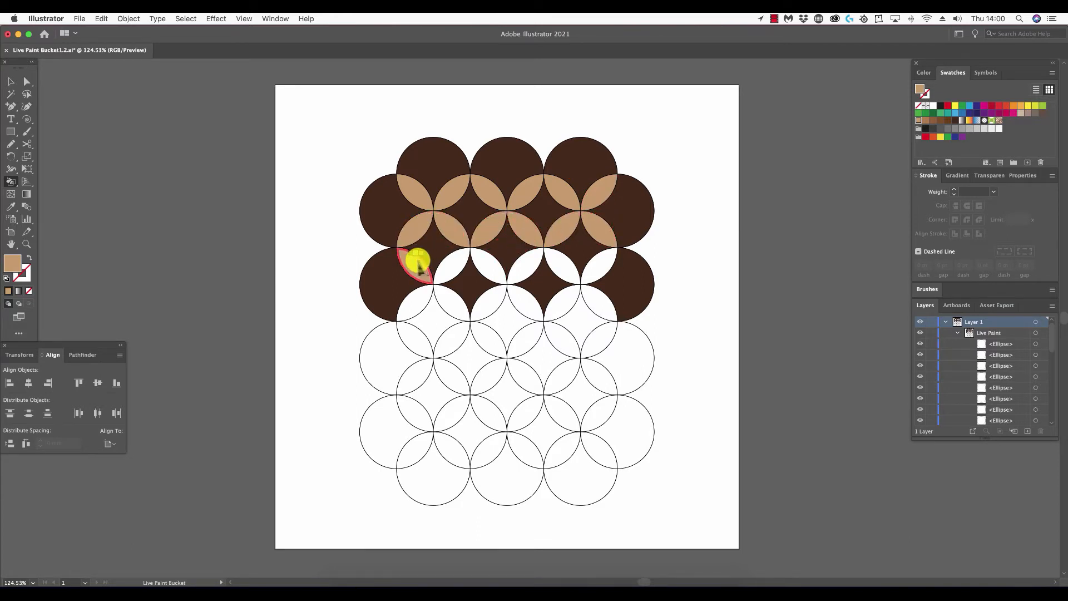
pyautogui.click(449, 262)
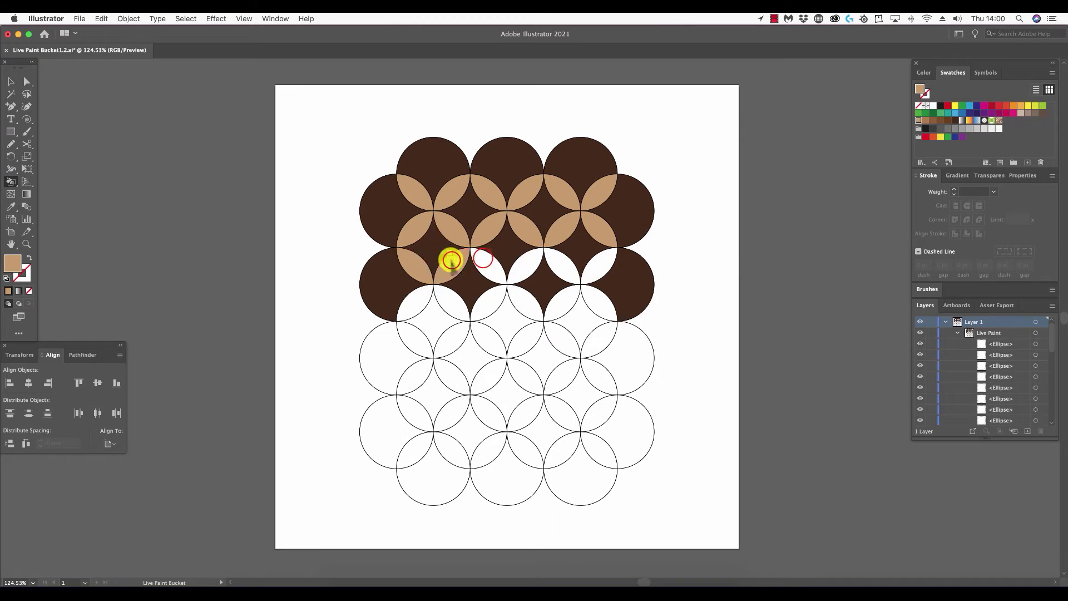
pyautogui.click(487, 260)
pyautogui.click(517, 262)
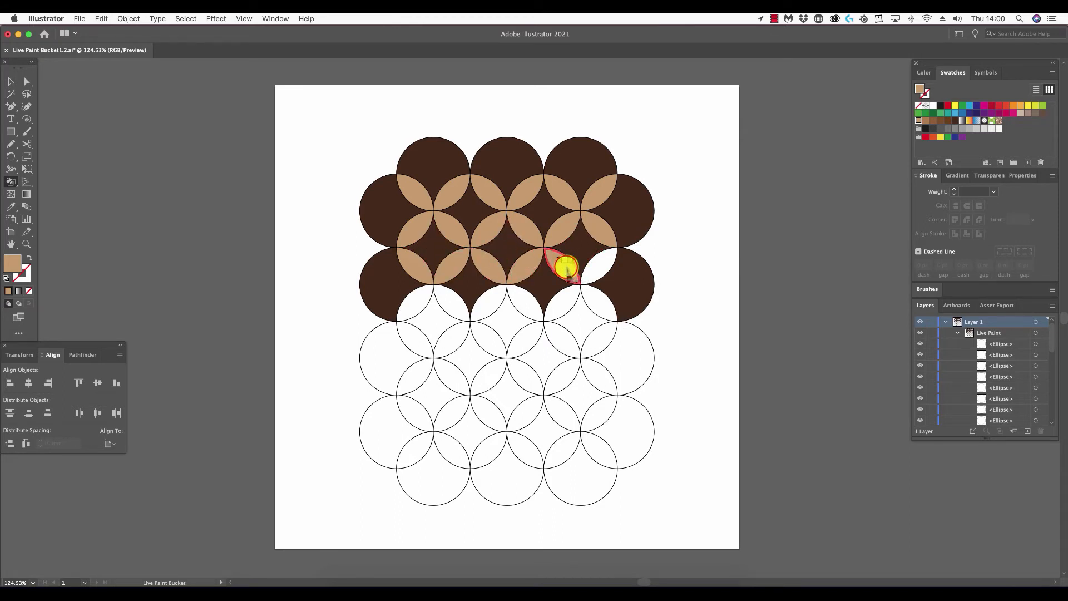
pyautogui.click(566, 267)
pyautogui.click(591, 262)
# Step: Fill the petals of the fourth petal row, bordering the unpainted lower half, with light tan
pyautogui.click(593, 289)
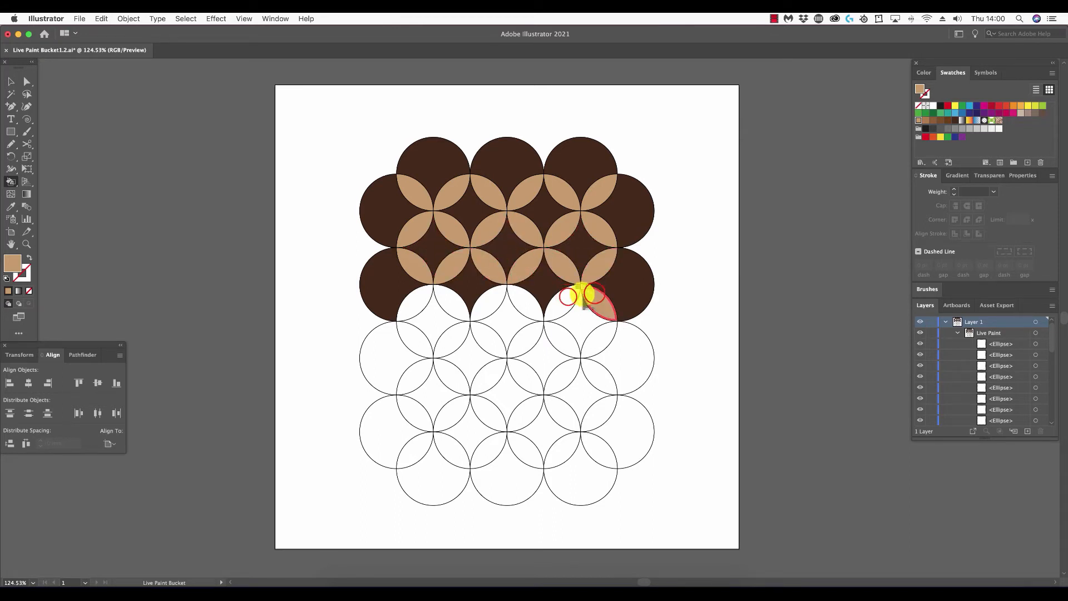
pyautogui.click(567, 298)
pyautogui.click(536, 299)
pyautogui.click(477, 305)
pyautogui.click(453, 306)
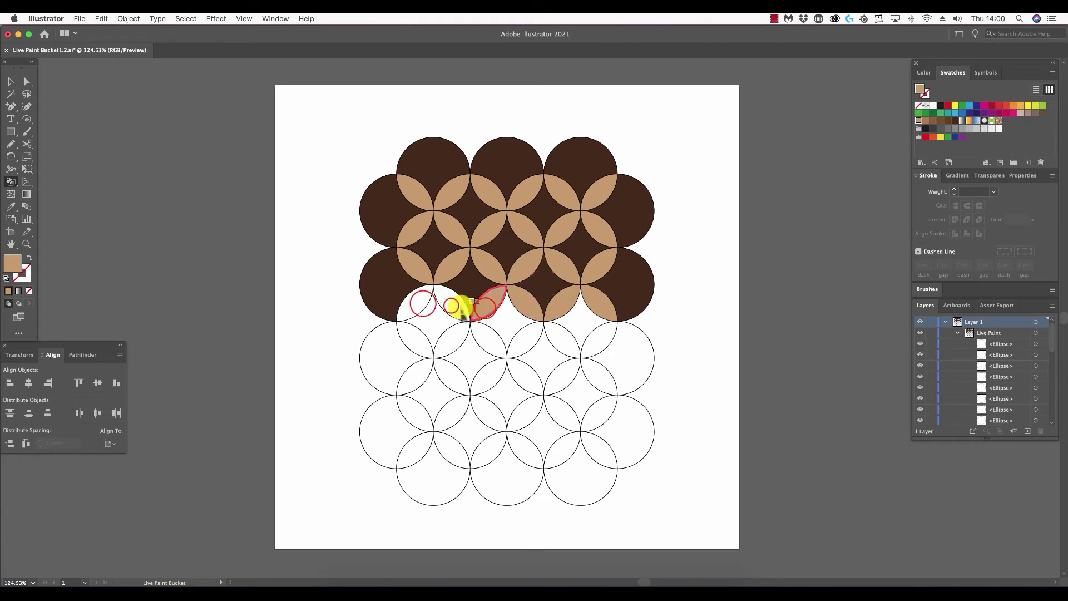
pyautogui.click(421, 303)
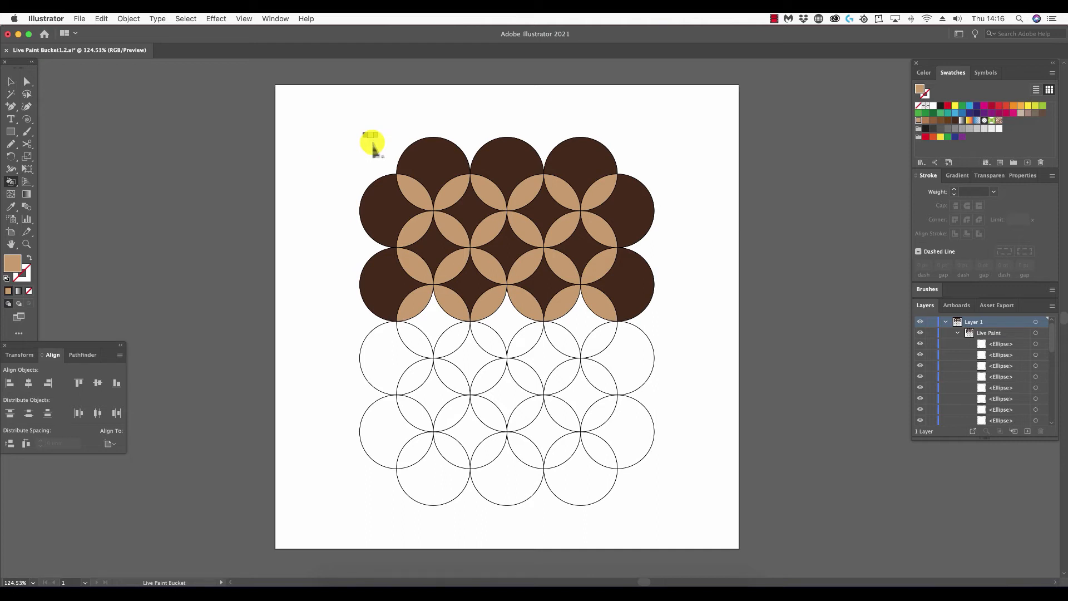
pyautogui.click(127, 19)
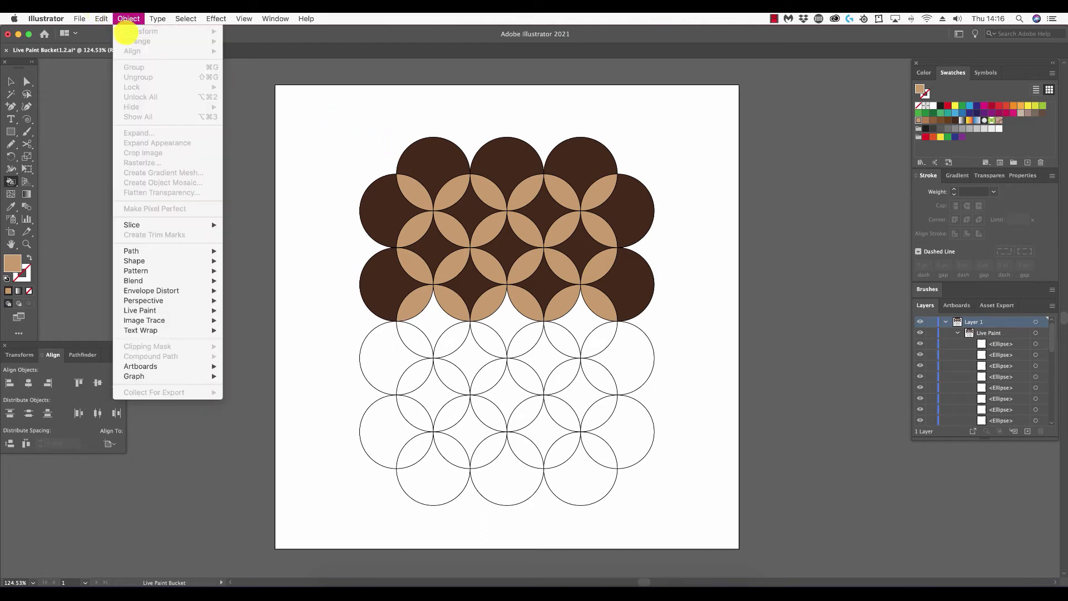
pyautogui.moveTo(204, 310)
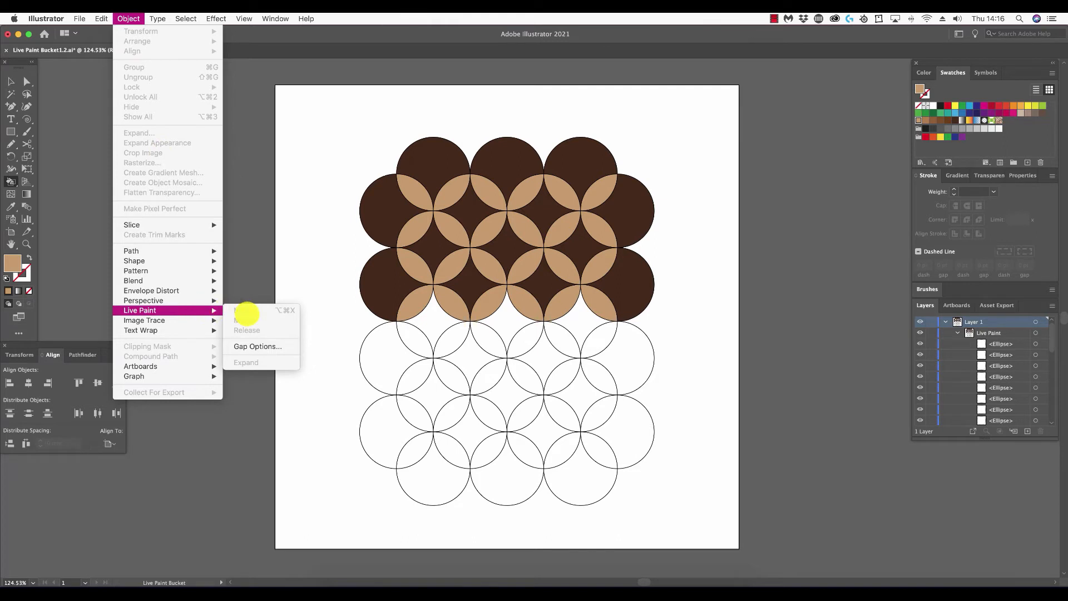
pyautogui.click(362, 176)
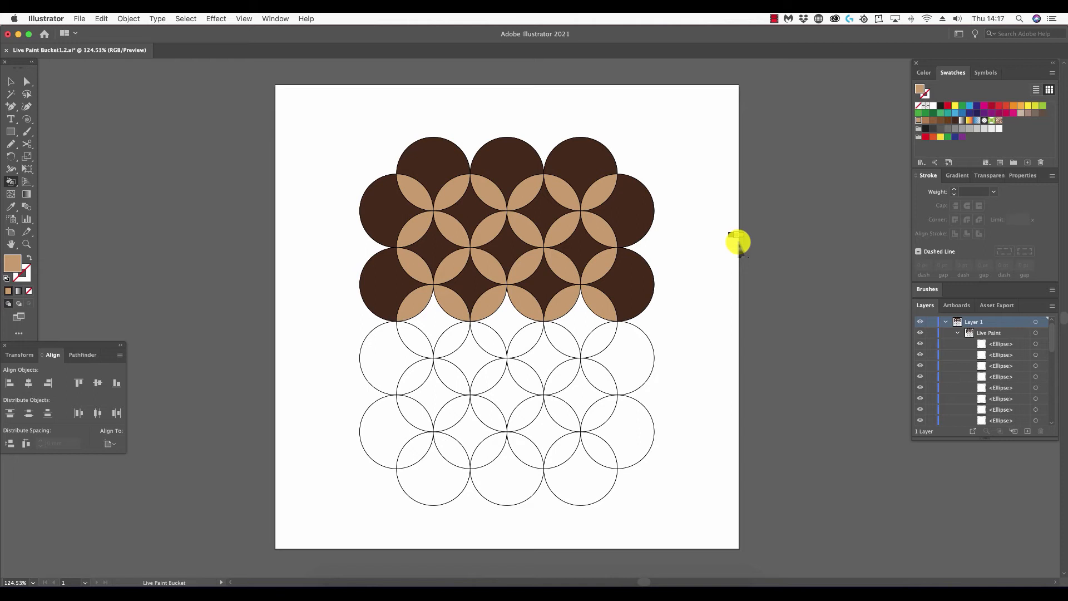
# Step: Select the whole circle pattern, release its Live Paint group and deselect the artwork
pyautogui.click(8, 81)
pyautogui.moveTo(219, 100); pyautogui.dragTo(663, 467)
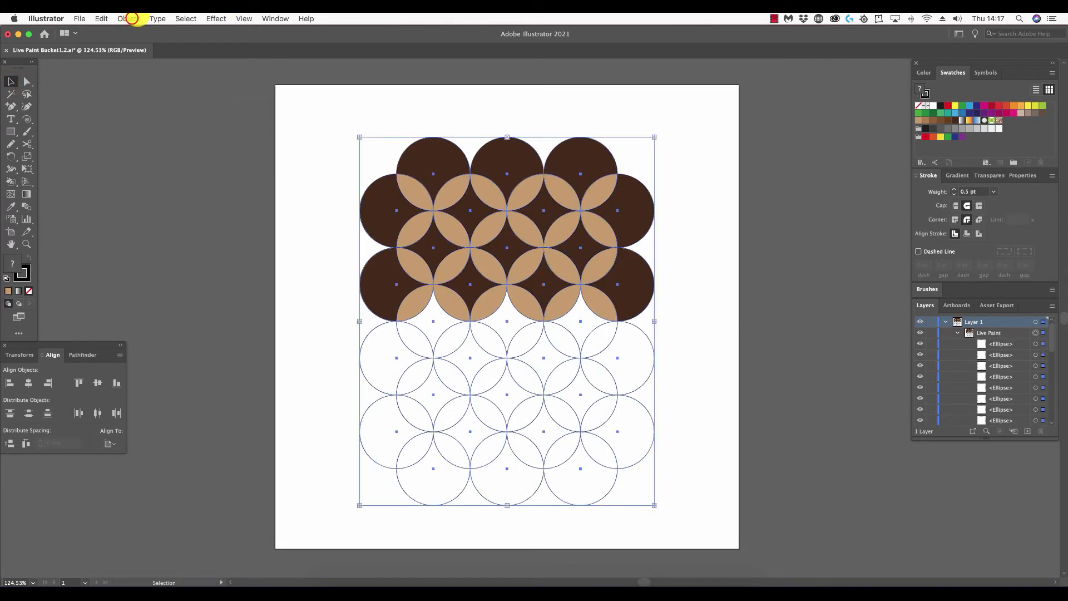
pyautogui.click(130, 18)
pyautogui.moveTo(201, 310)
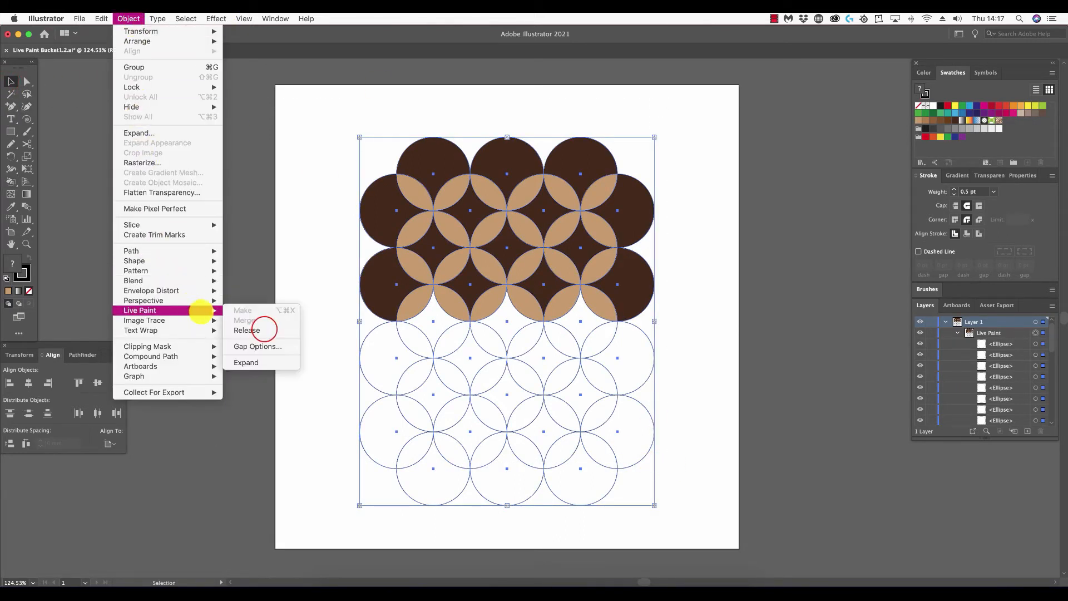
pyautogui.click(263, 328)
pyautogui.click(298, 316)
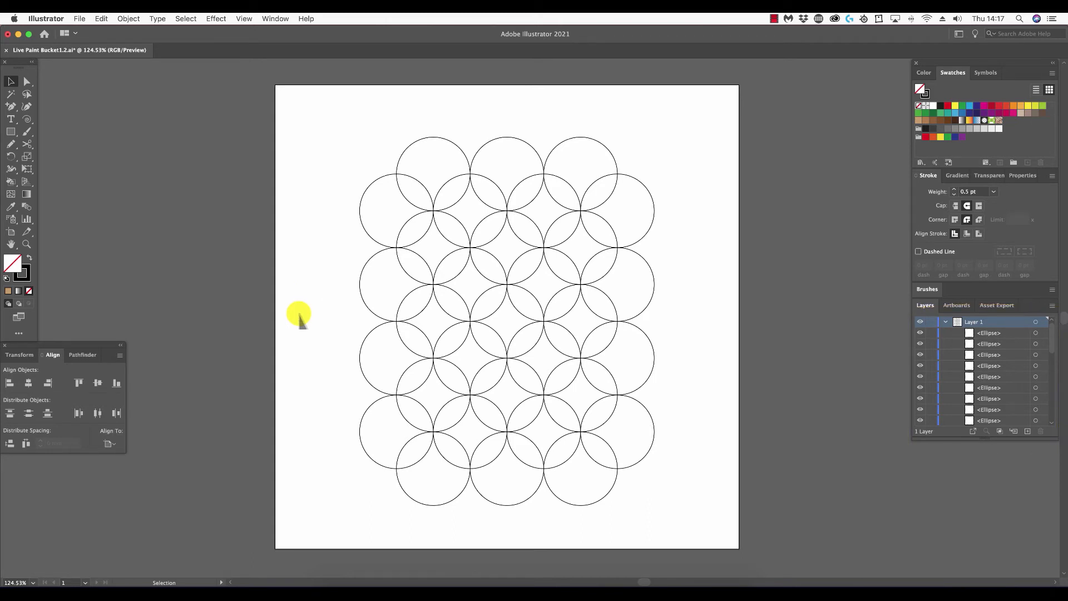
# Step: Fill the released upper-left circle of the top row with a brown swatch and deselect it
pyautogui.click(422, 139)
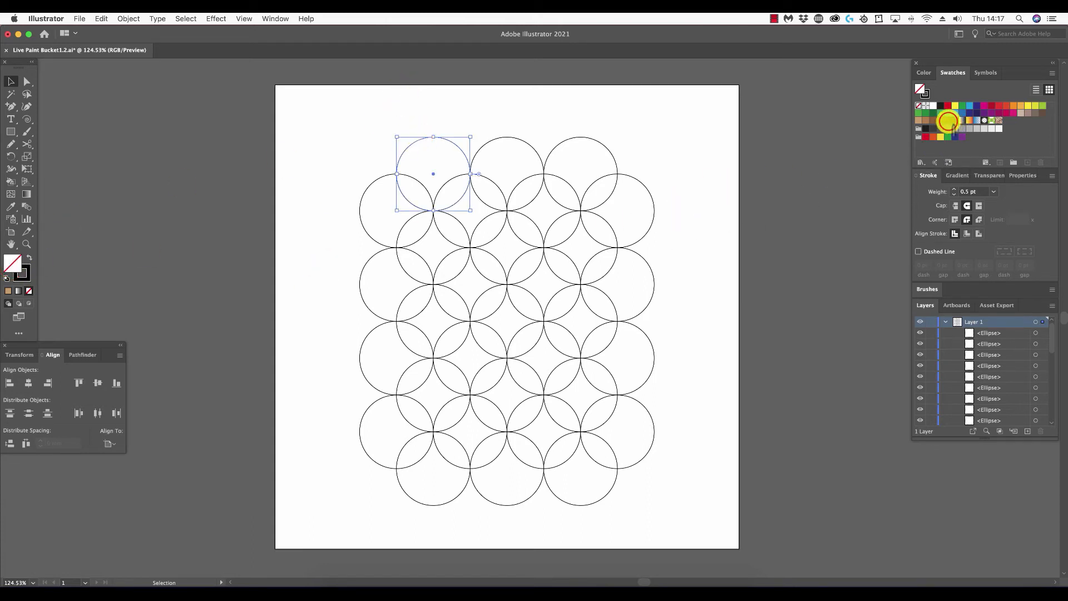
pyautogui.click(948, 120)
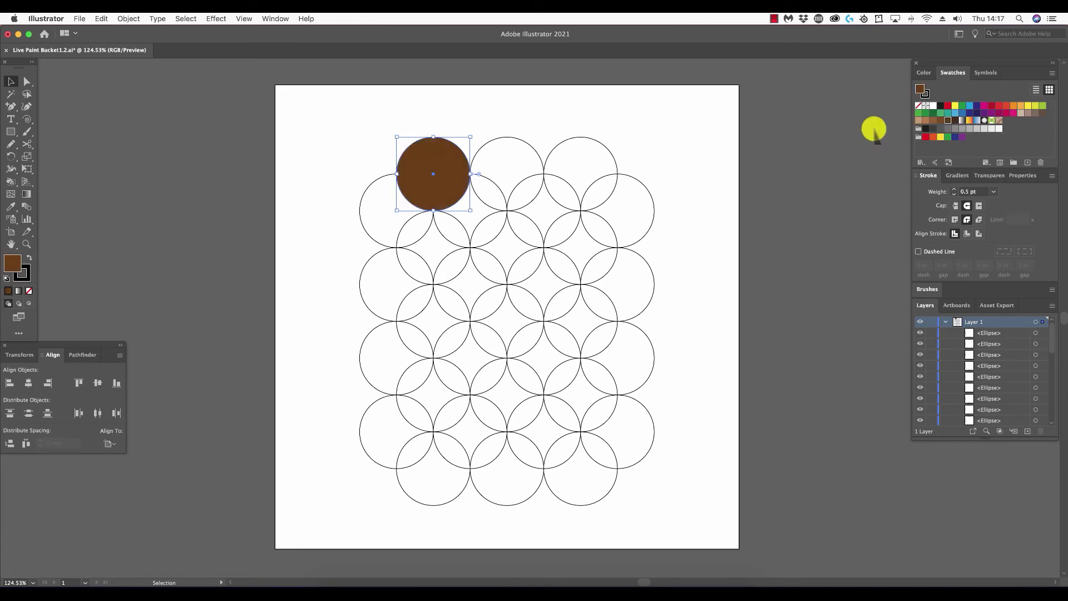
pyautogui.click(717, 131)
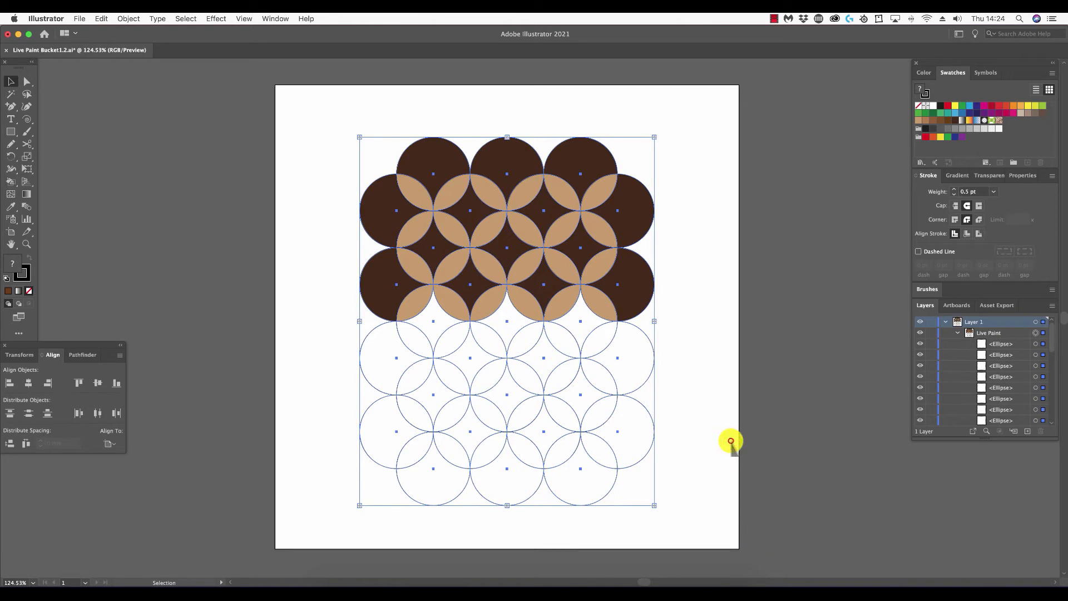
# Step: Deselect the Live Paint group and erase a small gap in the outer edge of the lowest right-hand side circle
pyautogui.click(732, 440)
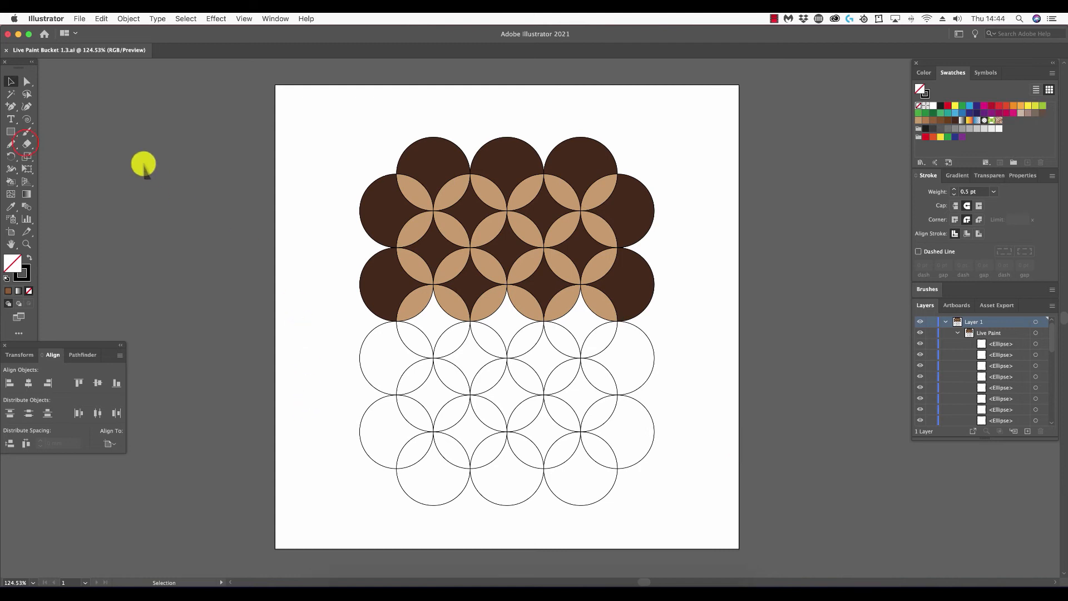
pyautogui.click(25, 143)
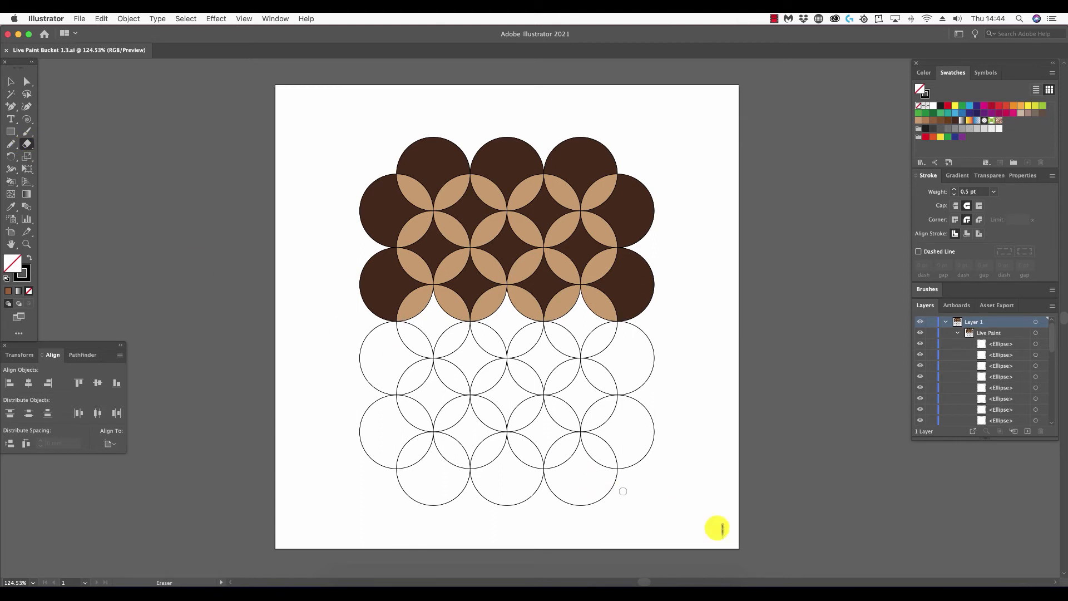
pyautogui.moveTo(658, 434); pyautogui.dragTo(641, 432)
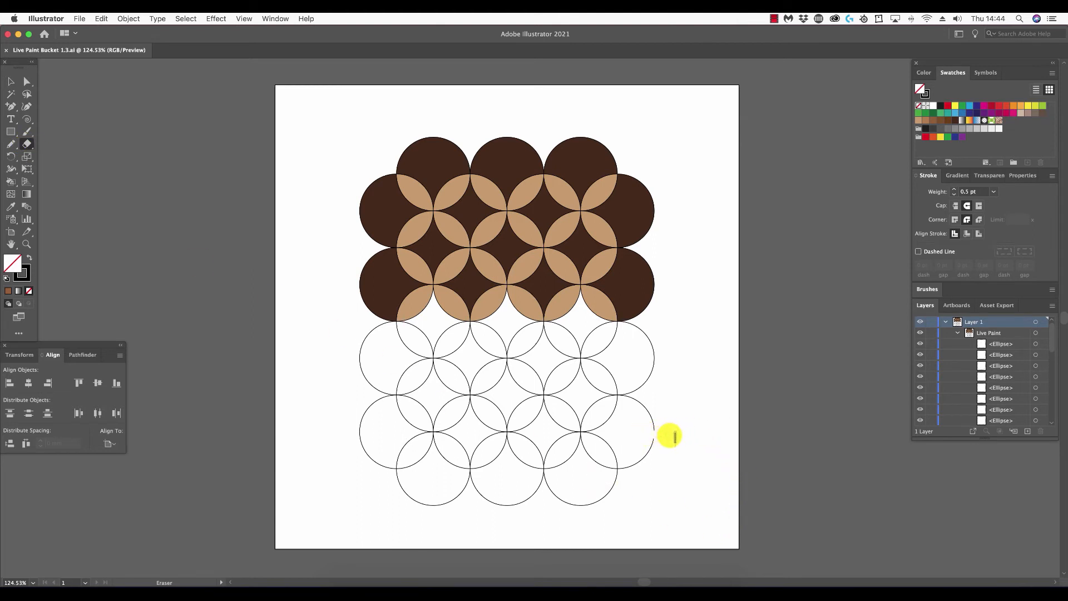
# Step: Select the whole Live Paint circle pattern and open its Gap Options
pyautogui.click(11, 82)
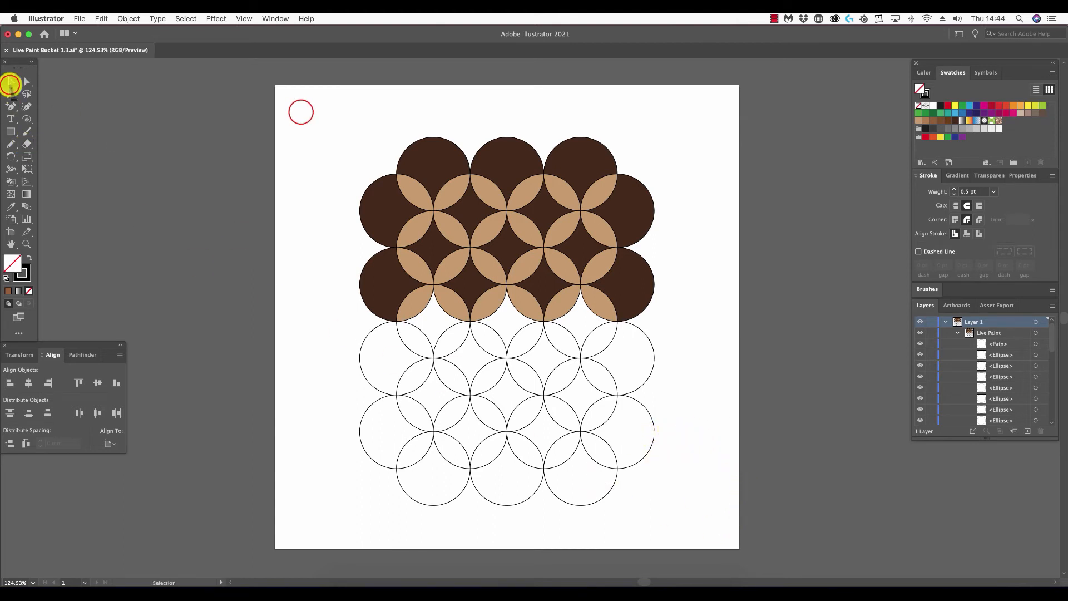
pyautogui.moveTo(301, 112)
pyautogui.mouseDown()
pyautogui.moveTo(421, 281)
pyautogui.moveTo(644, 525)
pyautogui.moveTo(694, 527)
pyautogui.mouseUp()
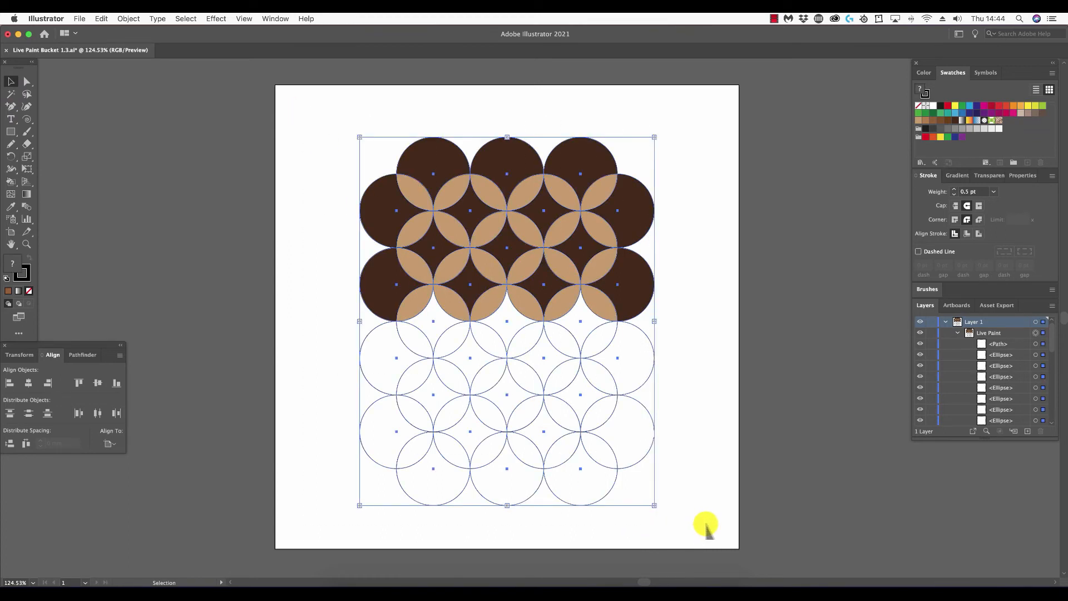
pyautogui.click(128, 18)
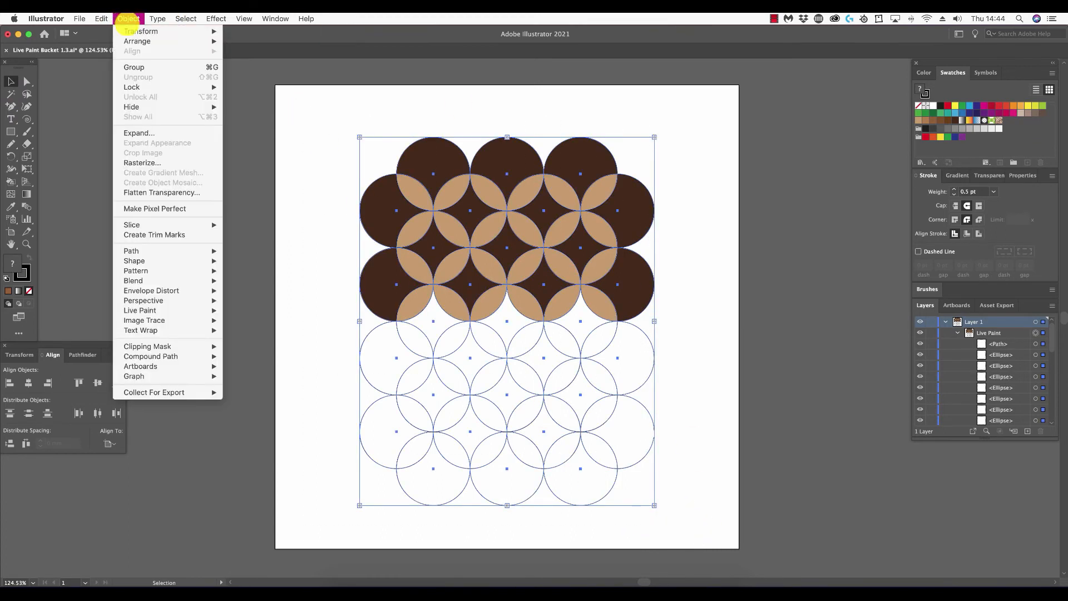
pyautogui.moveTo(204, 310)
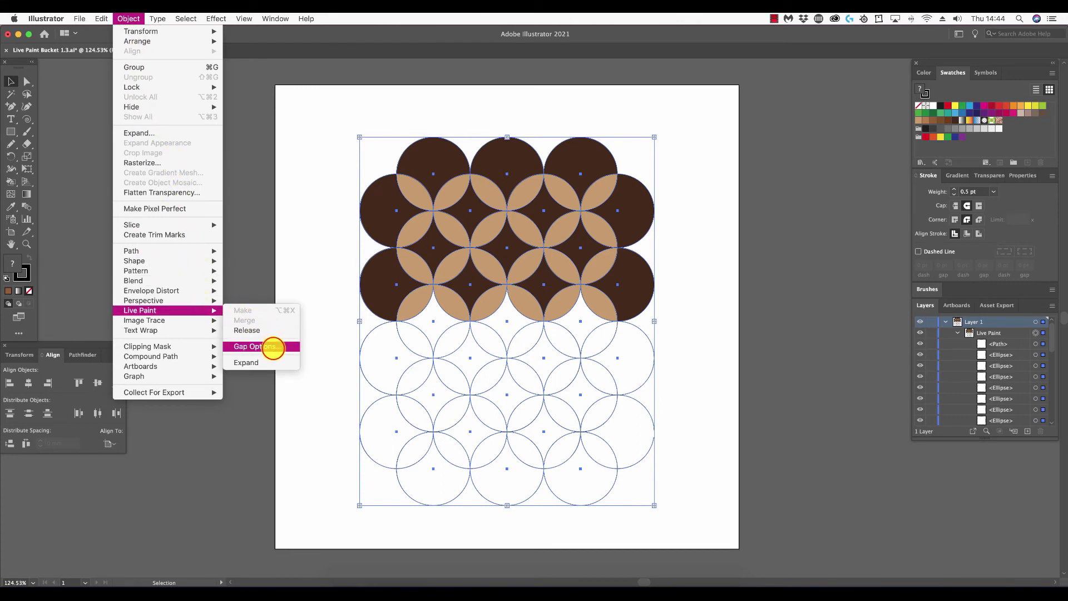
pyautogui.click(272, 348)
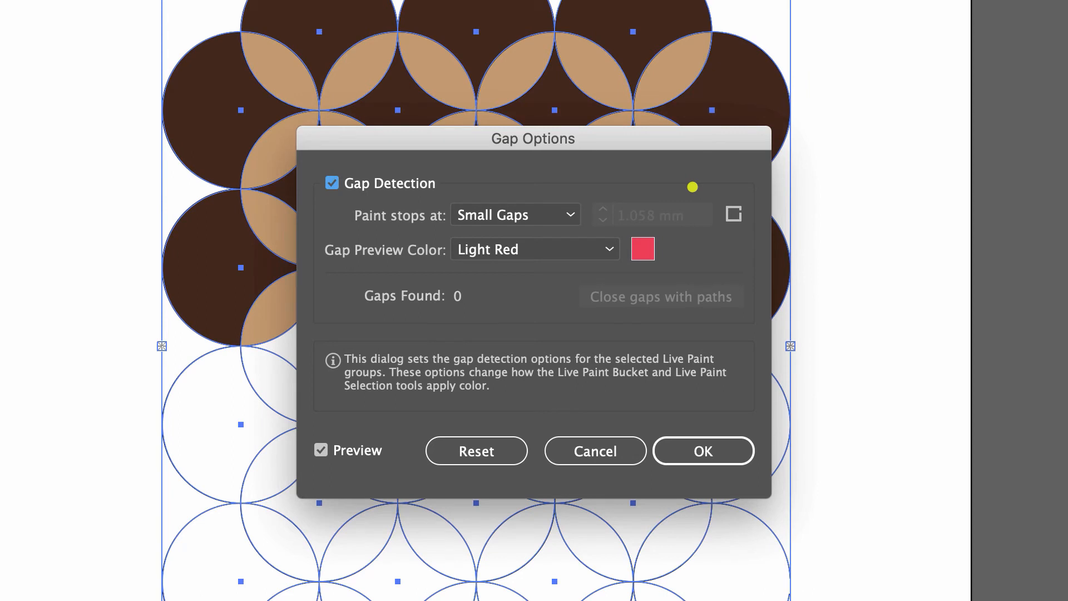
# Step: Try Medium Gaps as the size at which paint stops, and set it to Large Gaps
pyautogui.click(571, 216)
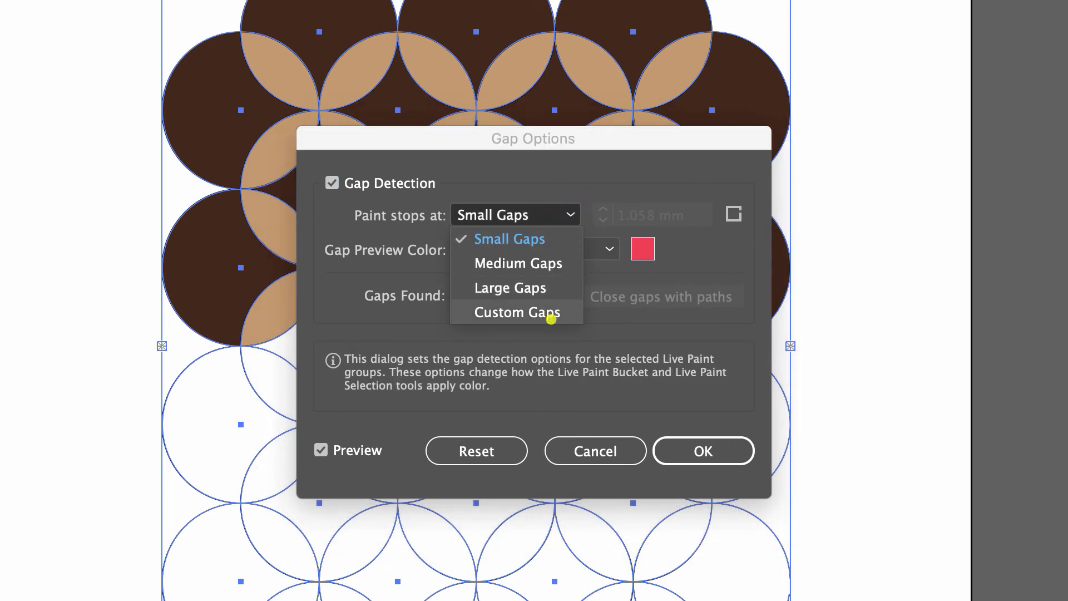
pyautogui.click(625, 172)
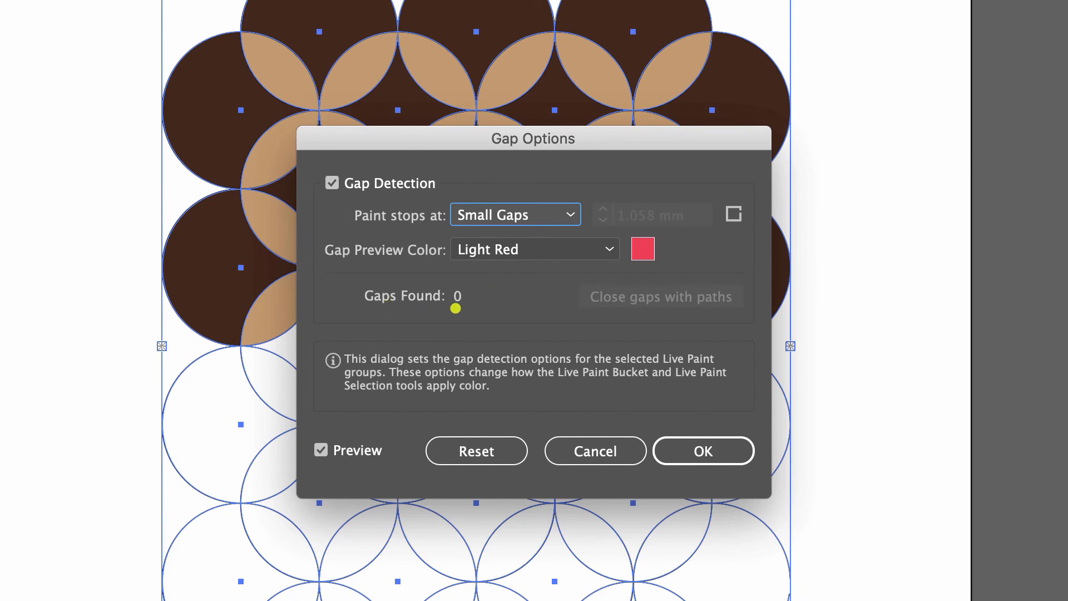
pyautogui.click(572, 216)
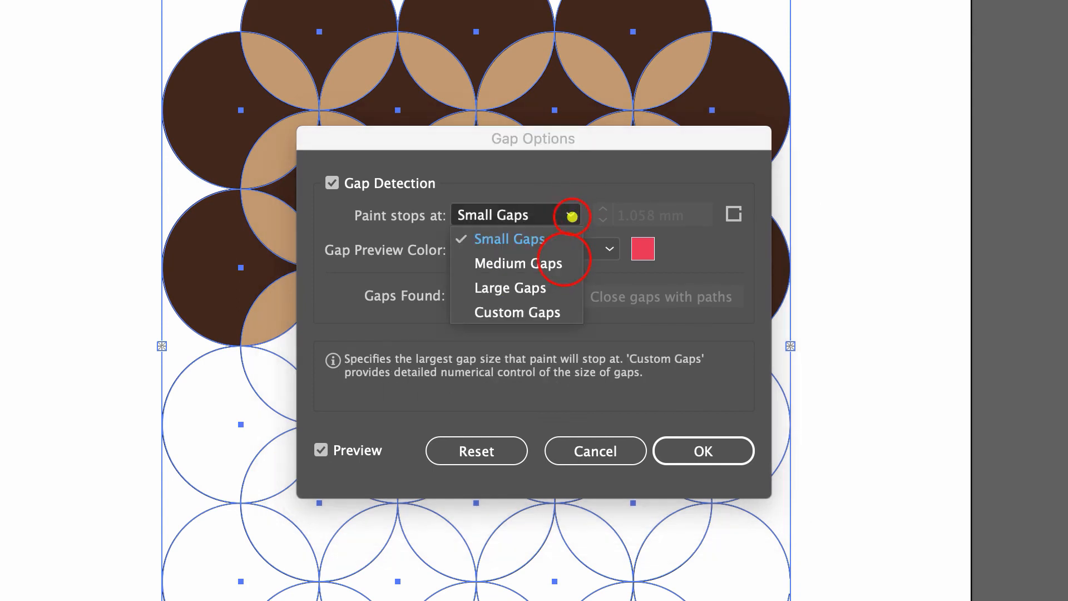
pyautogui.click(564, 259)
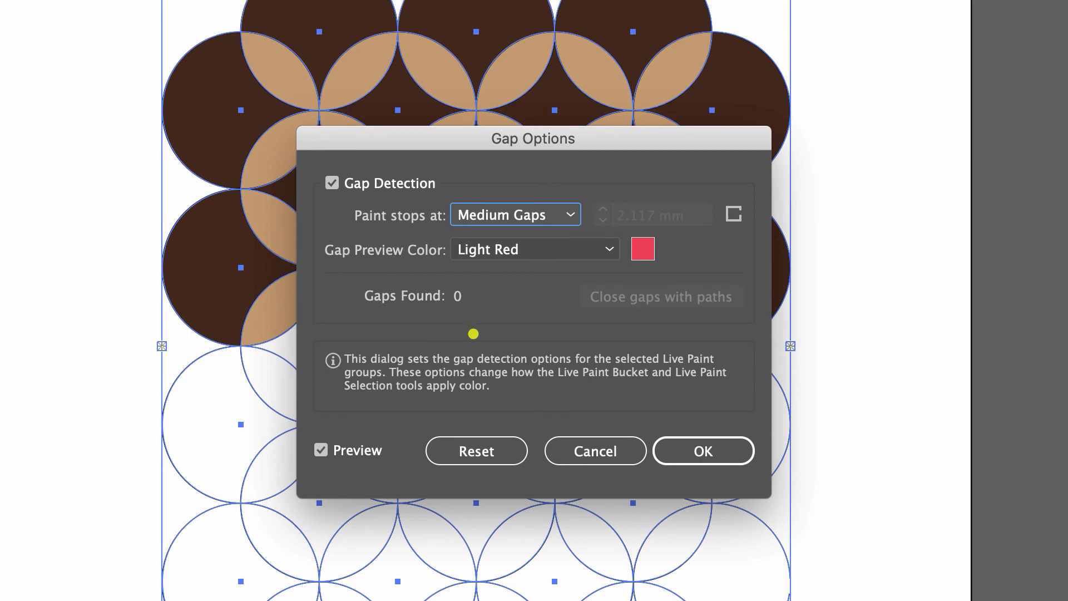
pyautogui.click(569, 213)
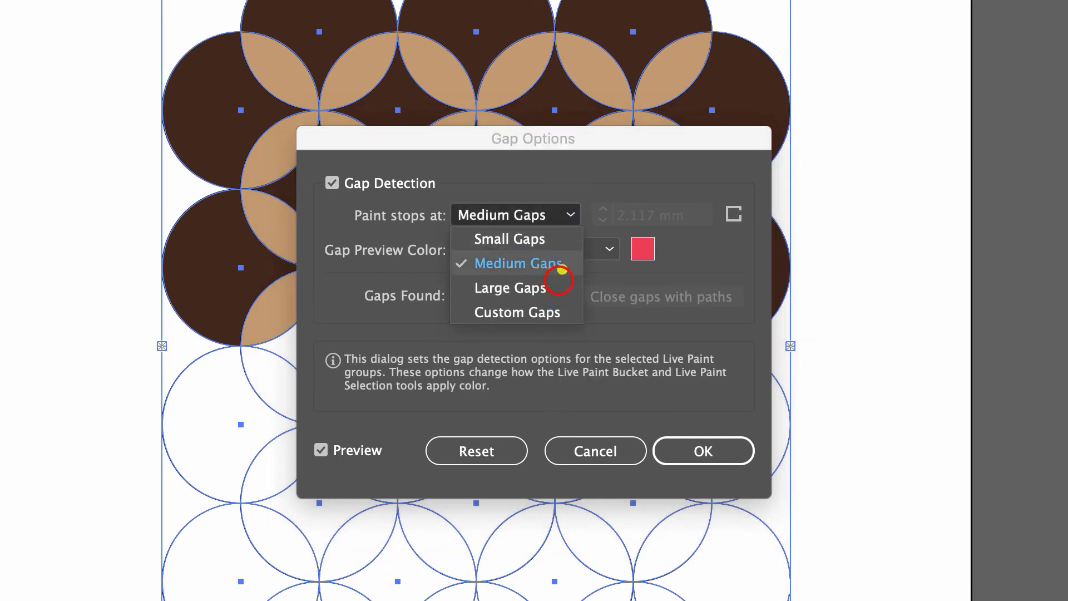
pyautogui.click(548, 285)
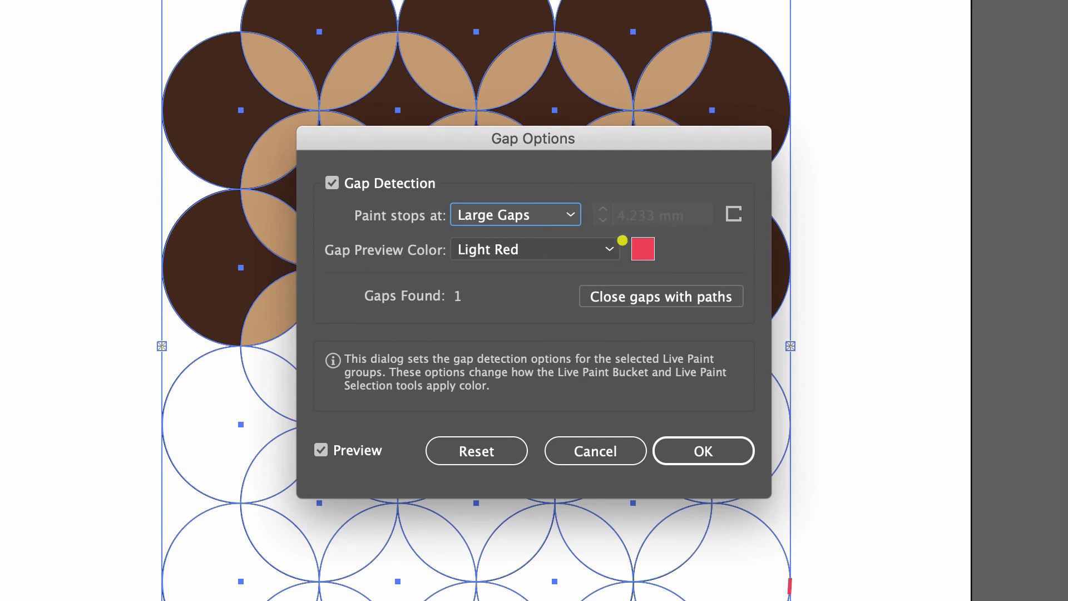
# Step: Set the gap preview color to Green, apply the gap options and deselect the artwork
pyautogui.click(610, 255)
pyautogui.click(611, 252)
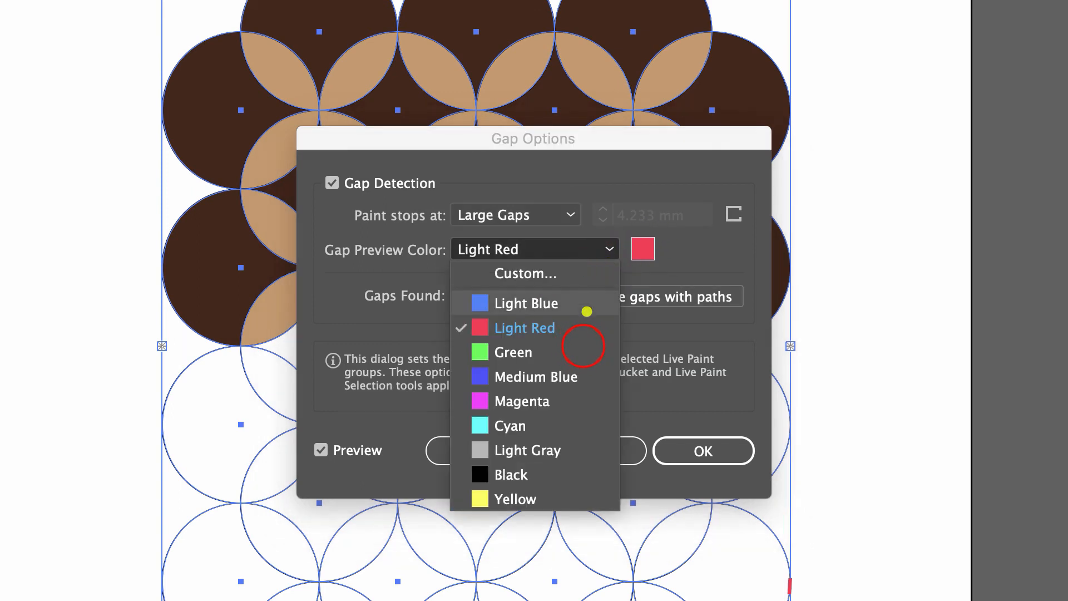
pyautogui.click(583, 346)
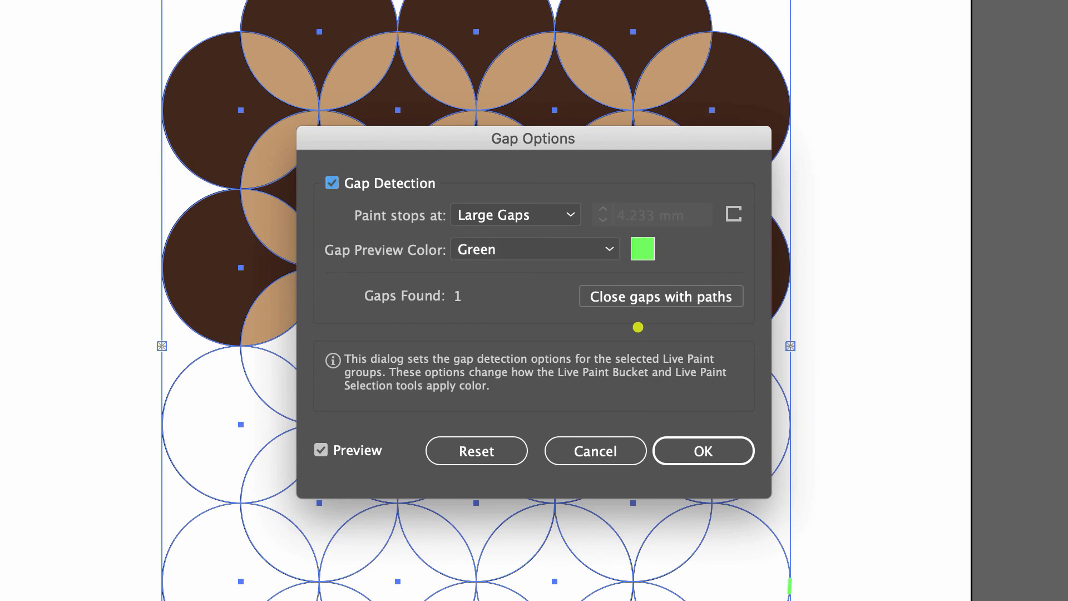
pyautogui.click(707, 443)
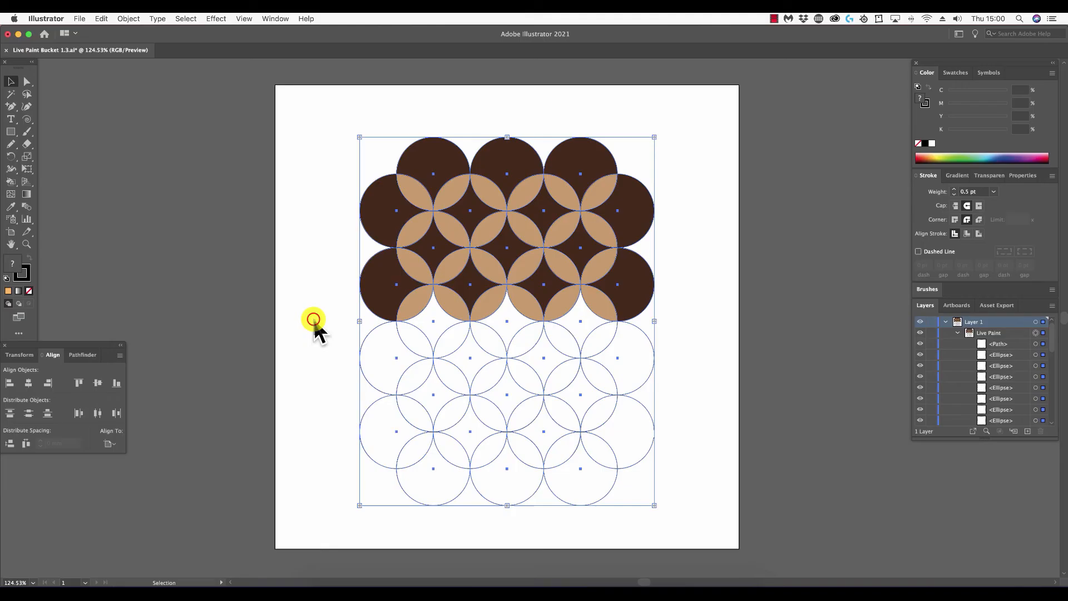
pyautogui.click(313, 319)
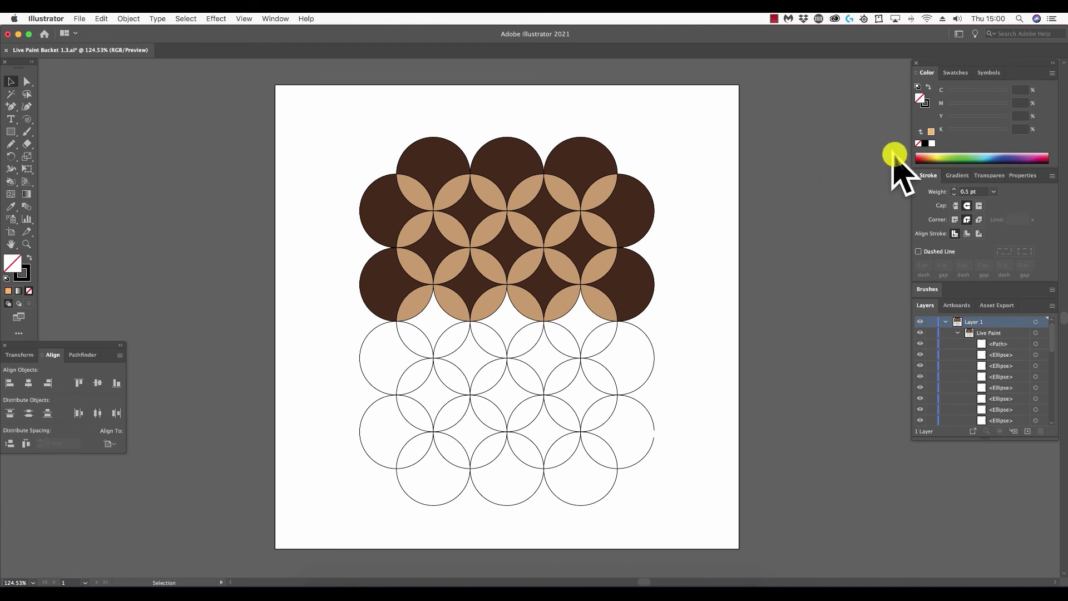
# Step: Fill the outer section of the gapped lowest right-hand side circle with orange (C 0, M 42.75, Y 90.59, K 0) using the Live Paint Bucket
pyautogui.click(925, 157)
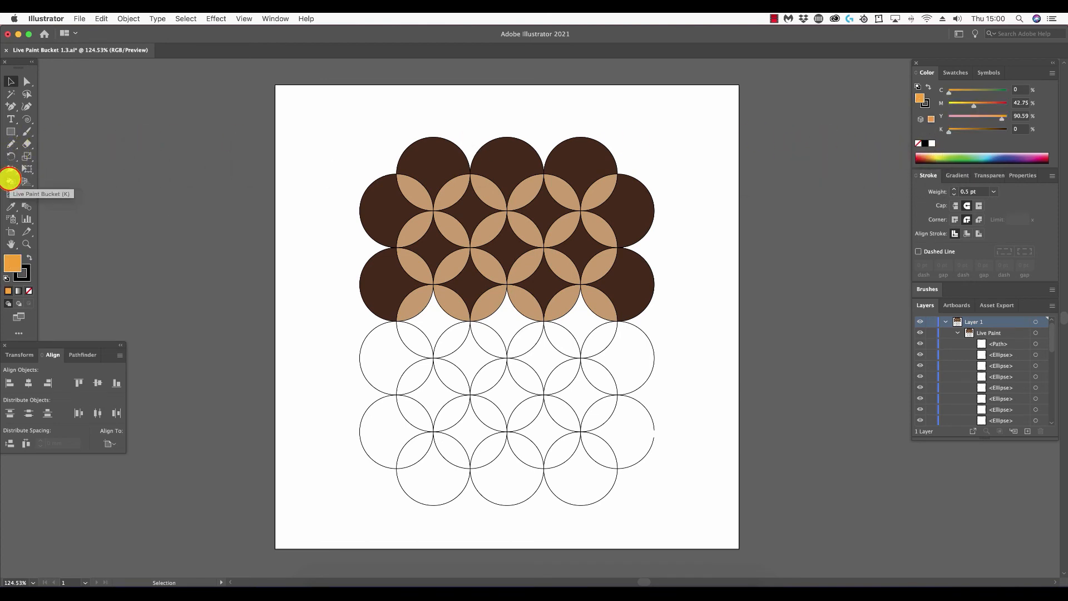
pyautogui.click(9, 179)
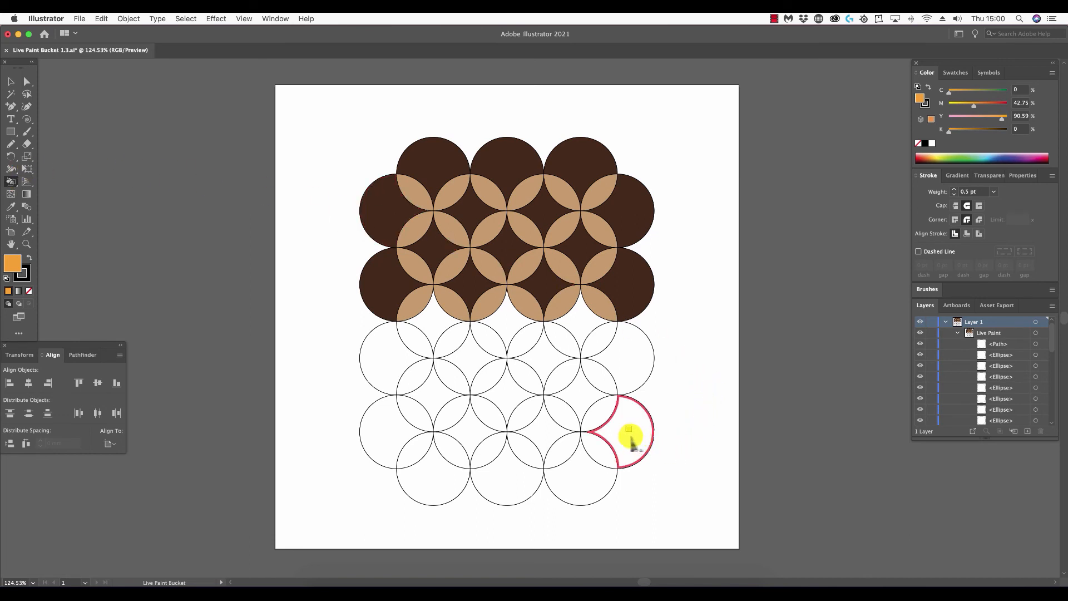
pyautogui.click(631, 437)
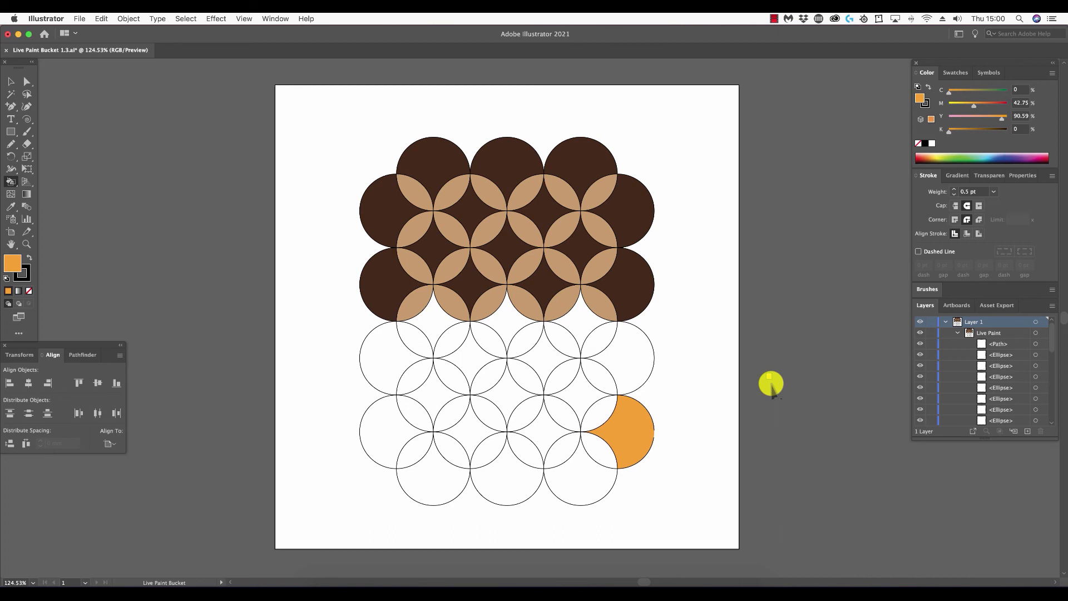
# Step: Move the lower dark brown circle on the pattern's right edge about 3.3 mm to the left with Direct Selection
pyautogui.press('v')
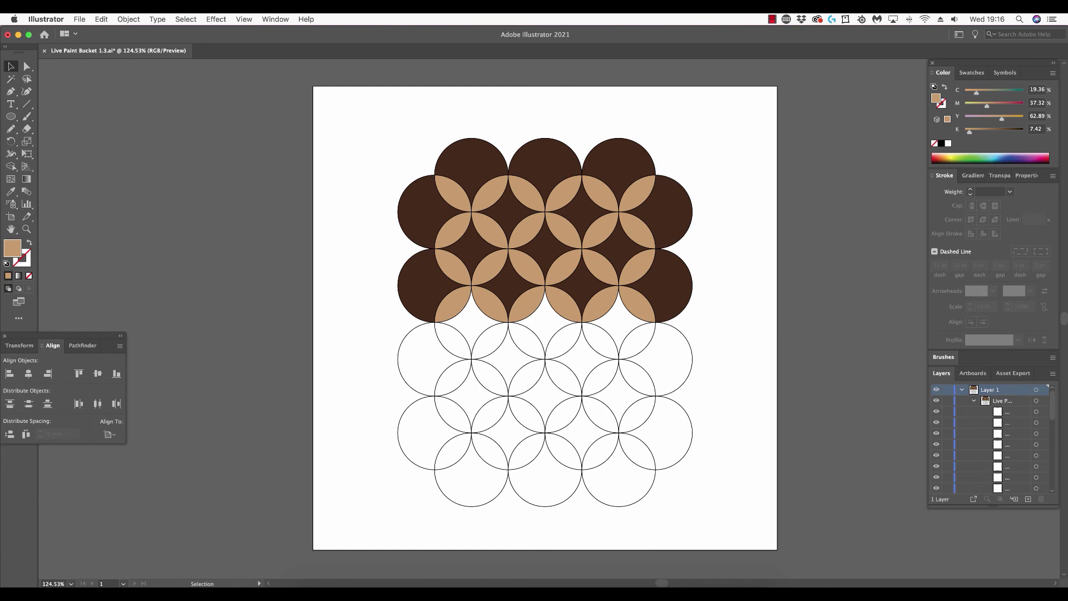
pyautogui.press('a')
pyautogui.moveTo(664, 266)
pyautogui.mouseDown()
pyautogui.moveTo(658, 248)
pyautogui.moveTo(629, 265)
pyautogui.moveTo(635, 301)
pyautogui.moveTo(658, 315)
pyautogui.moveTo(668, 303)
pyautogui.moveTo(660, 281)
pyautogui.mouseUp()
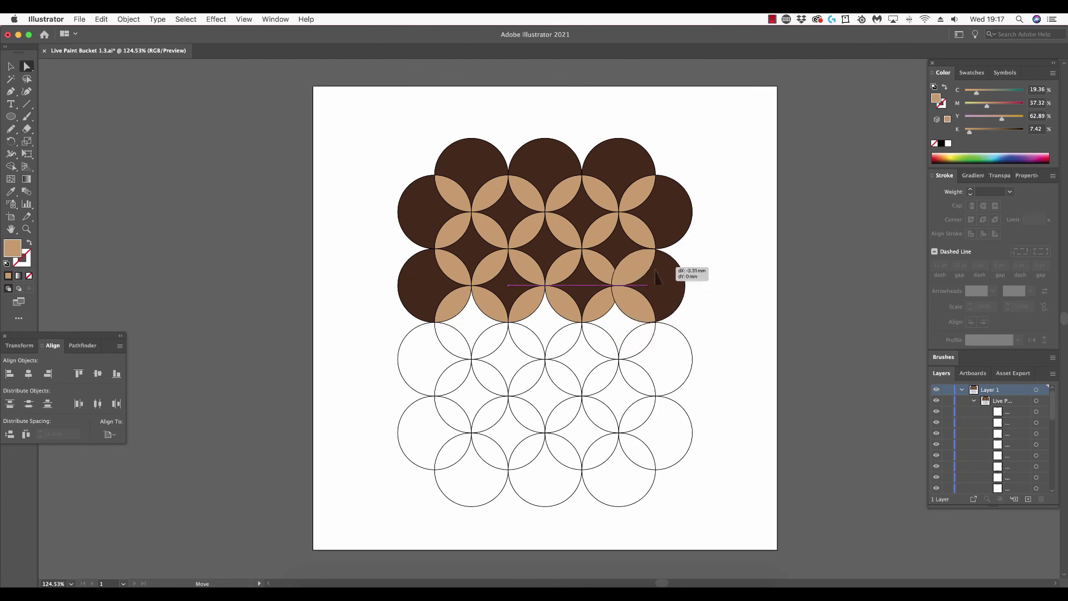